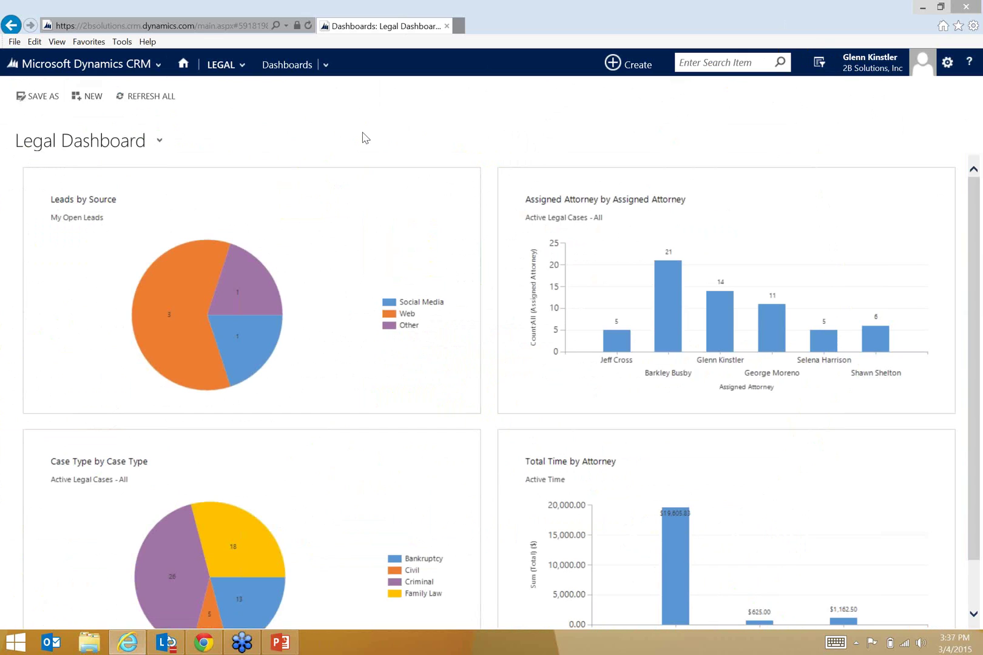
mouse_move(364, 188)
mouse_move(712, 236)
mouse_move(386, 215)
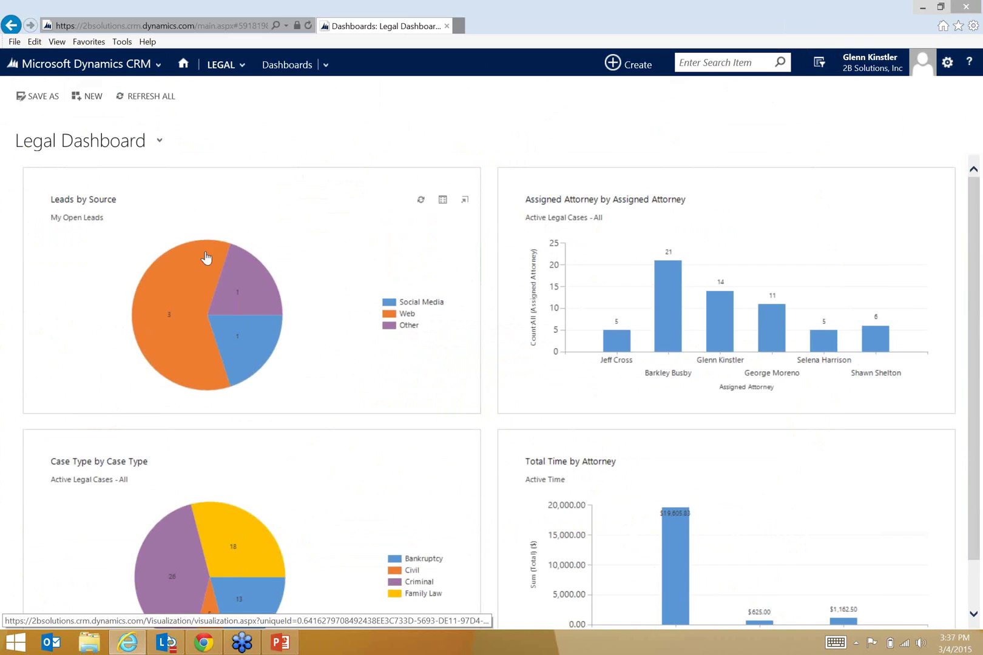
mouse_move(816, 352)
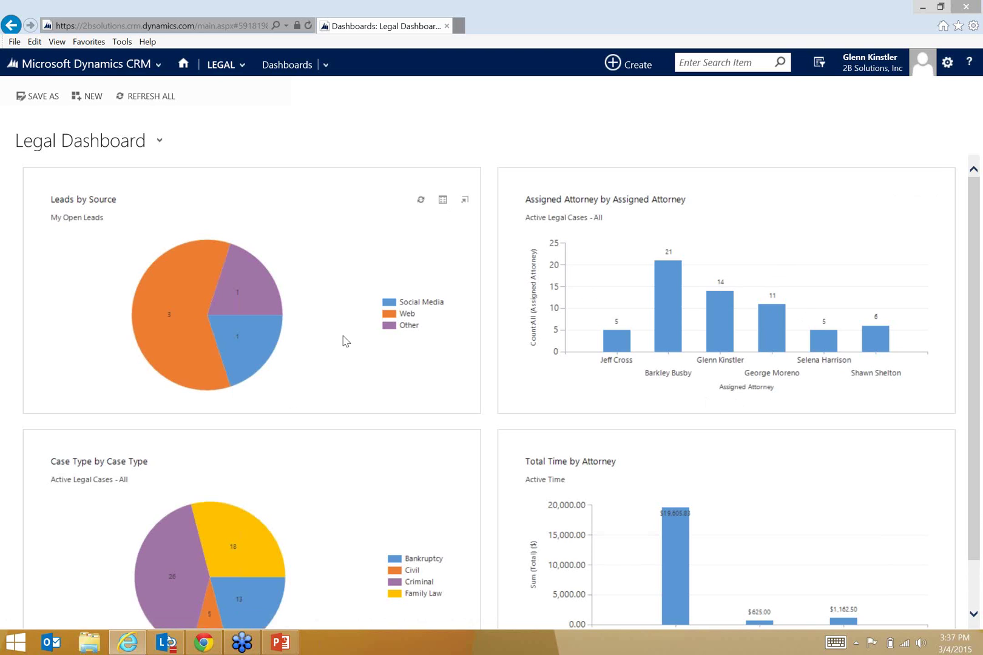
scroll(345, 340, "down", 1)
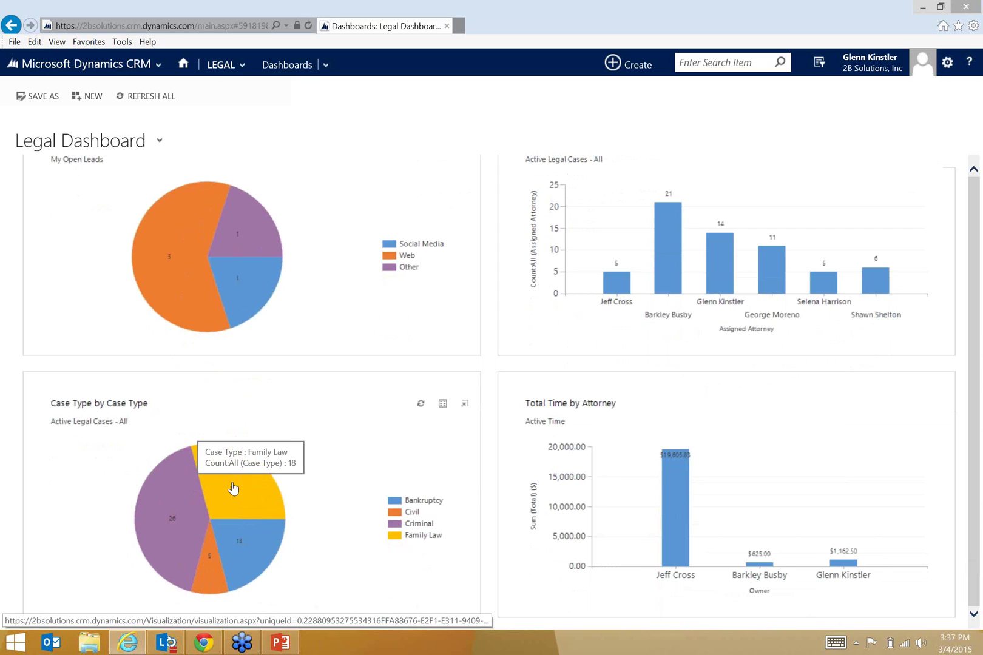
mouse_move(172, 516)
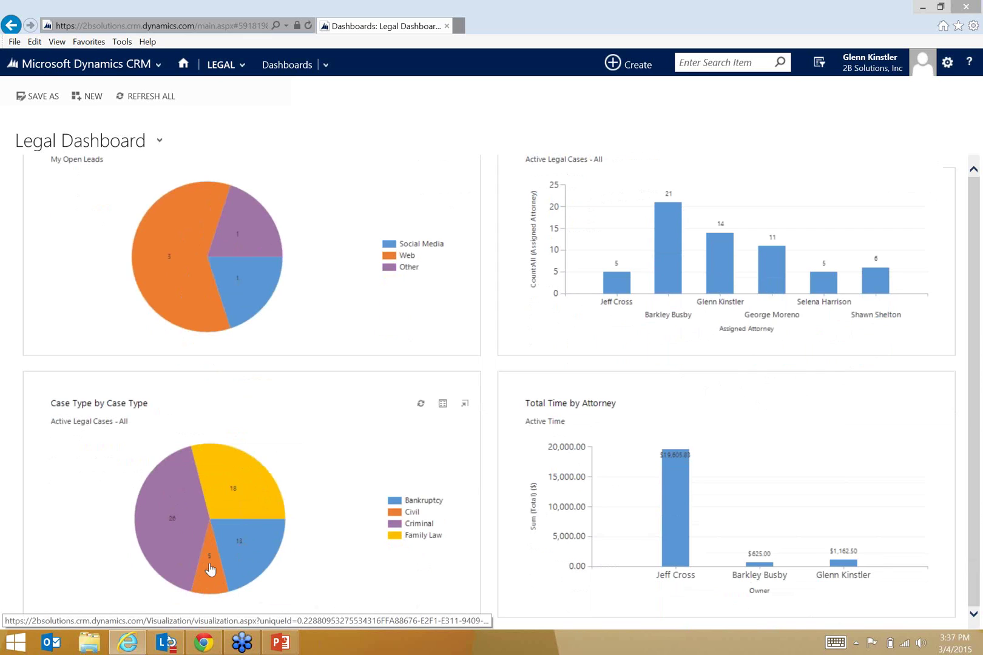
mouse_move(211, 573)
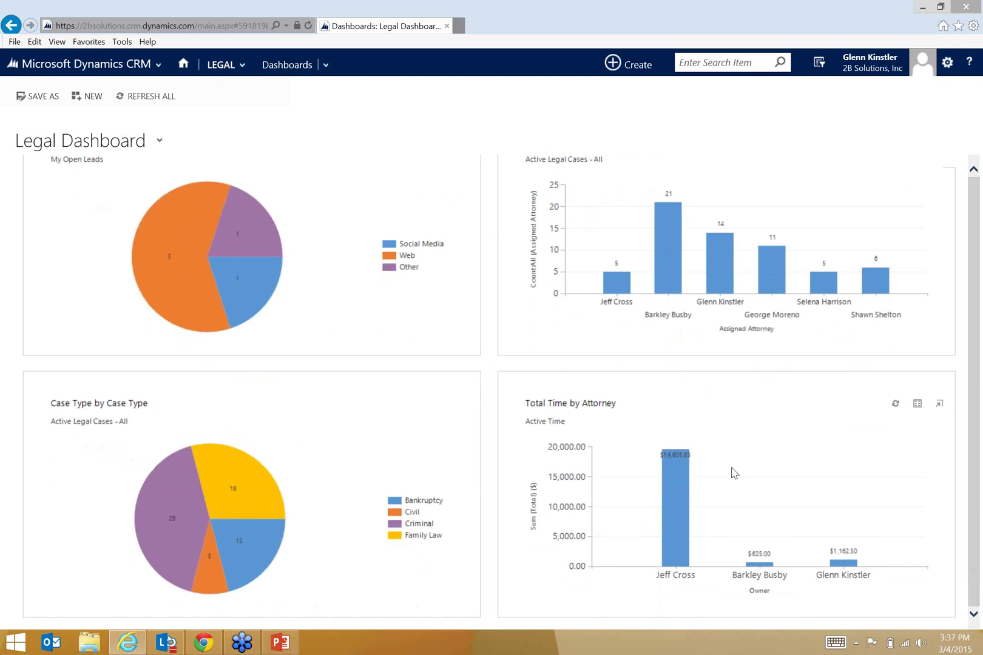
scroll(738, 420, "up", 1)
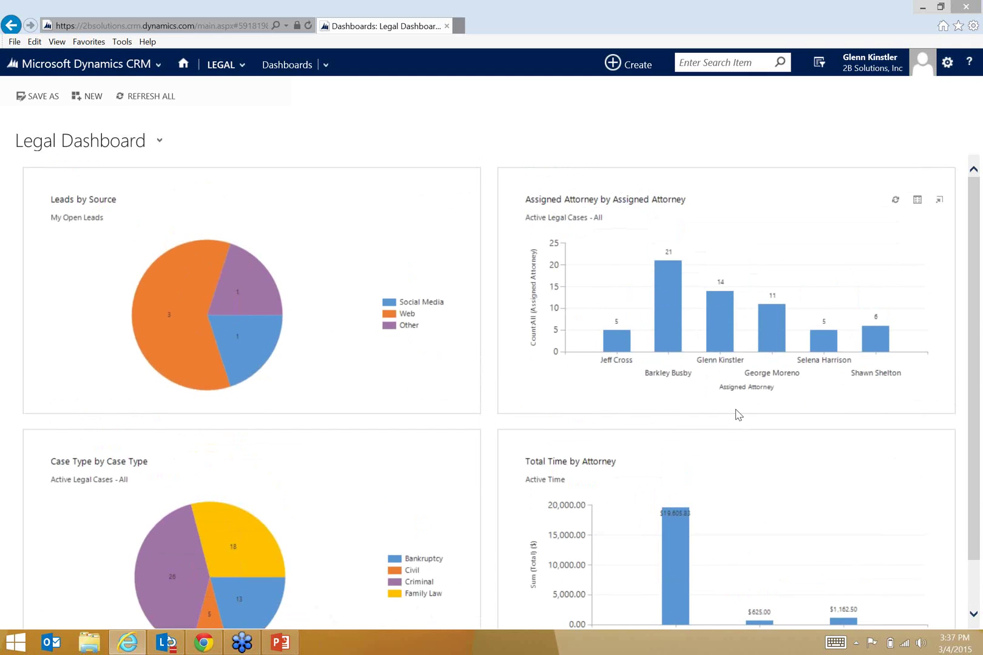
Step: Go to the Legal area and open the Leads list showing the five open leads
left_click(222, 65)
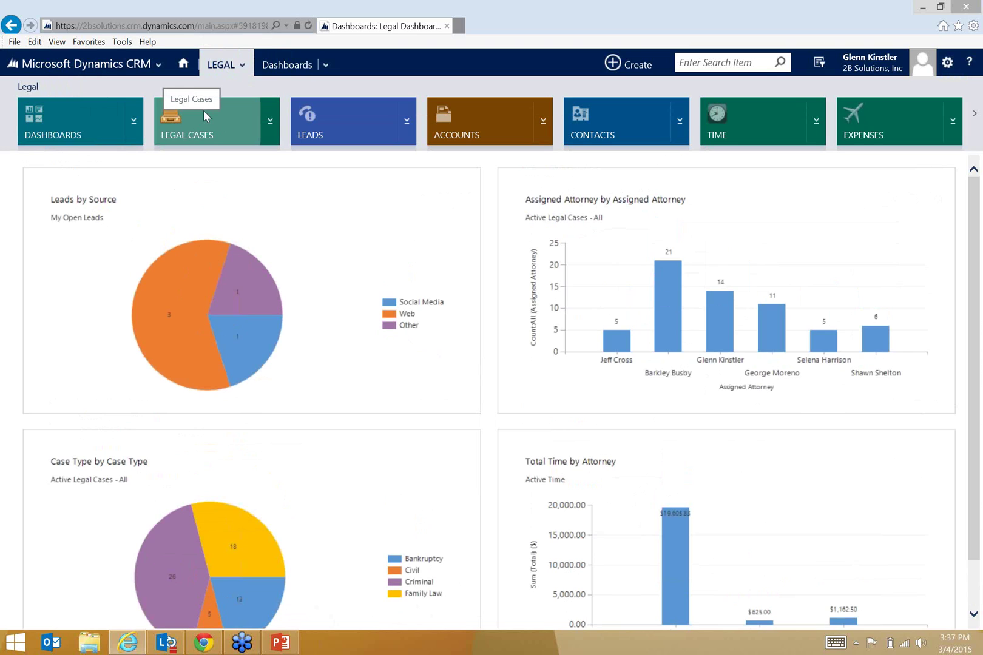
left_click(348, 121)
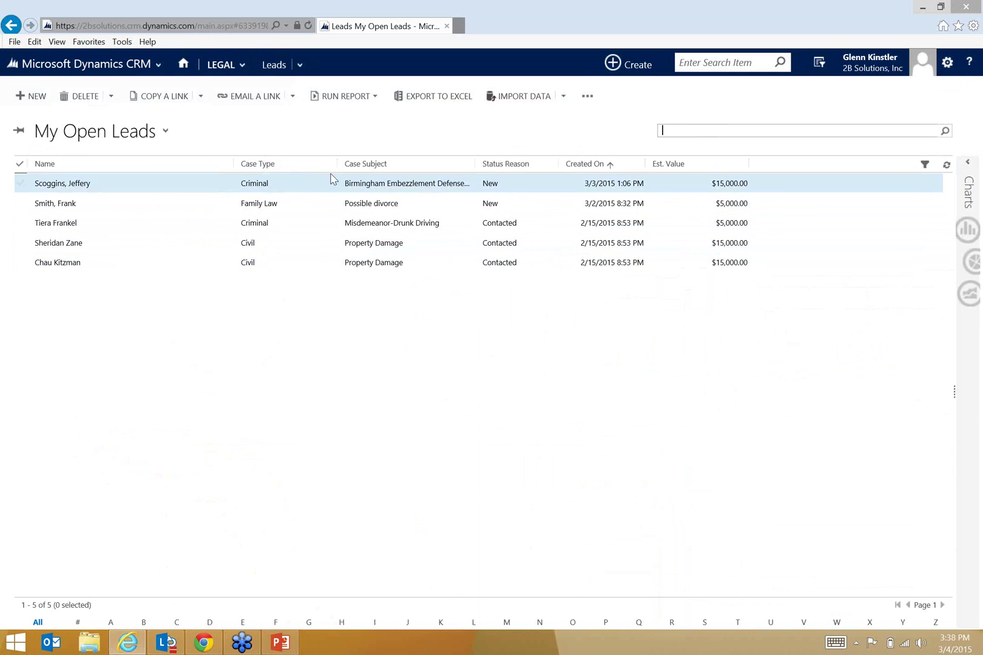
Step: Sort the open leads by Est. Value in descending order, highest value first
left_click(297, 170)
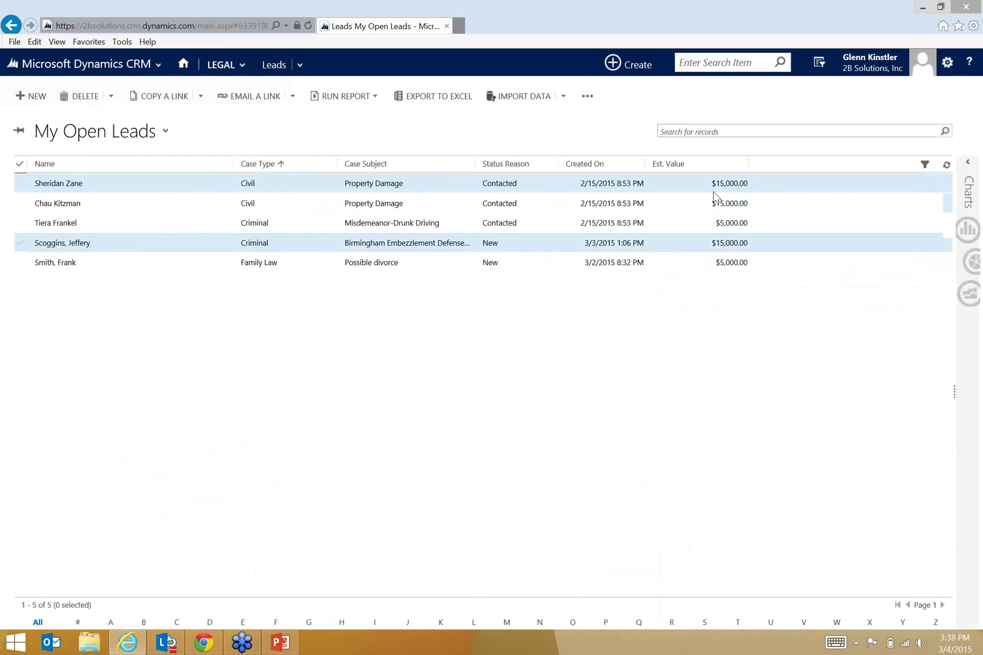
left_click(713, 165)
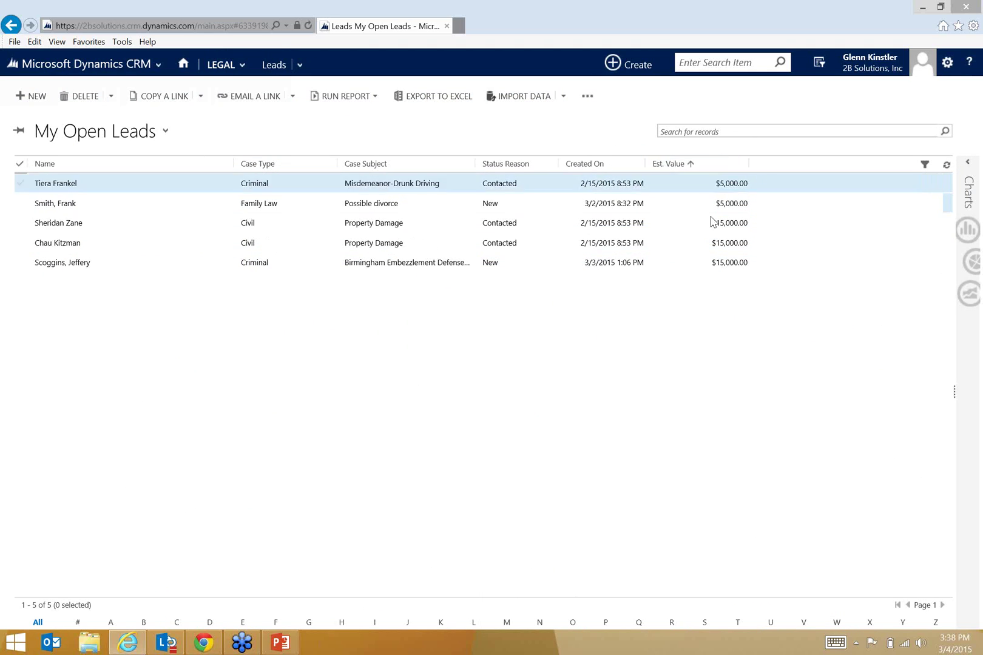
left_click(721, 170)
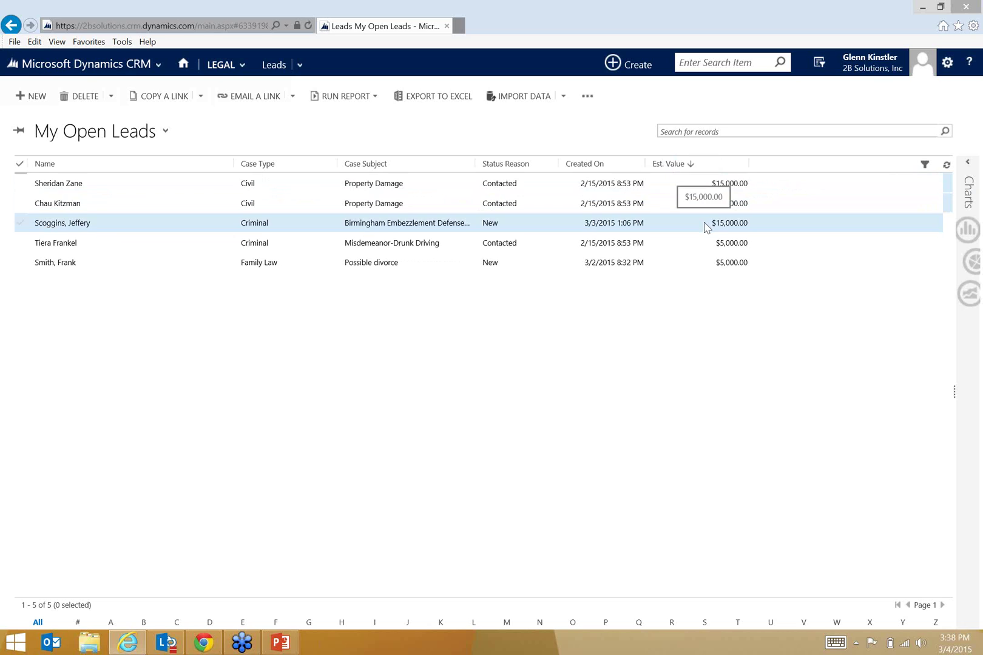
Step: Filter the leads to Civil case type, then remove the filter to list all five leads
left_click(925, 170)
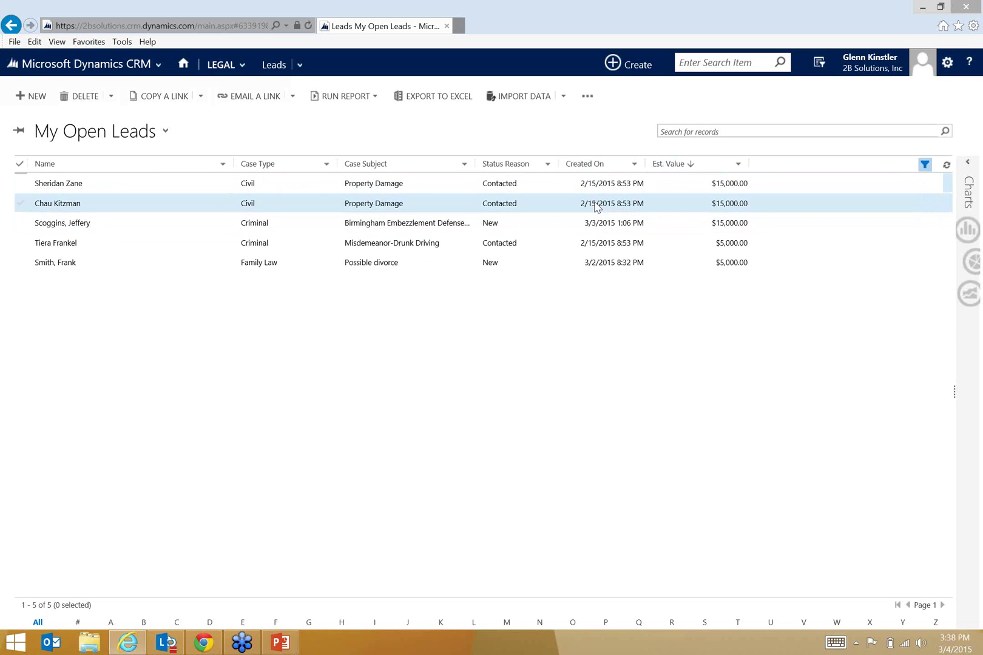
left_click(326, 165)
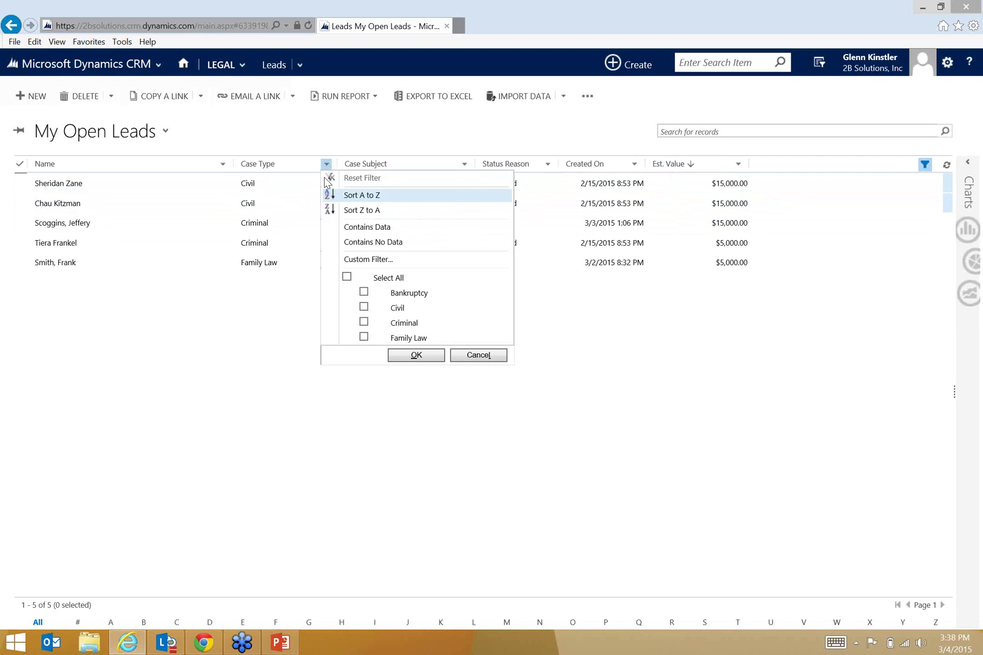
left_click(364, 307)
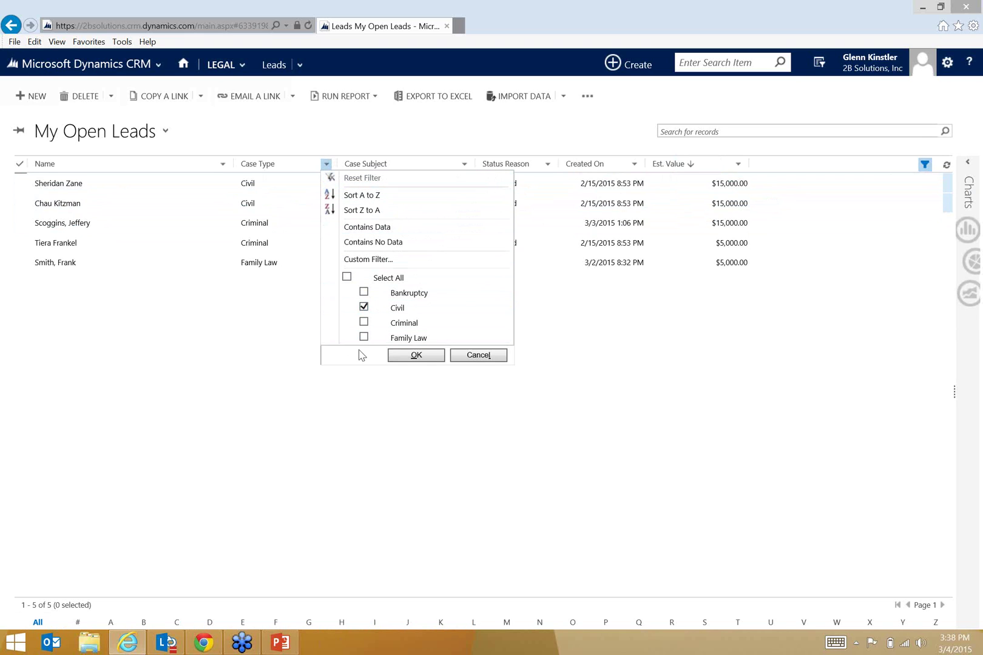
left_click(416, 356)
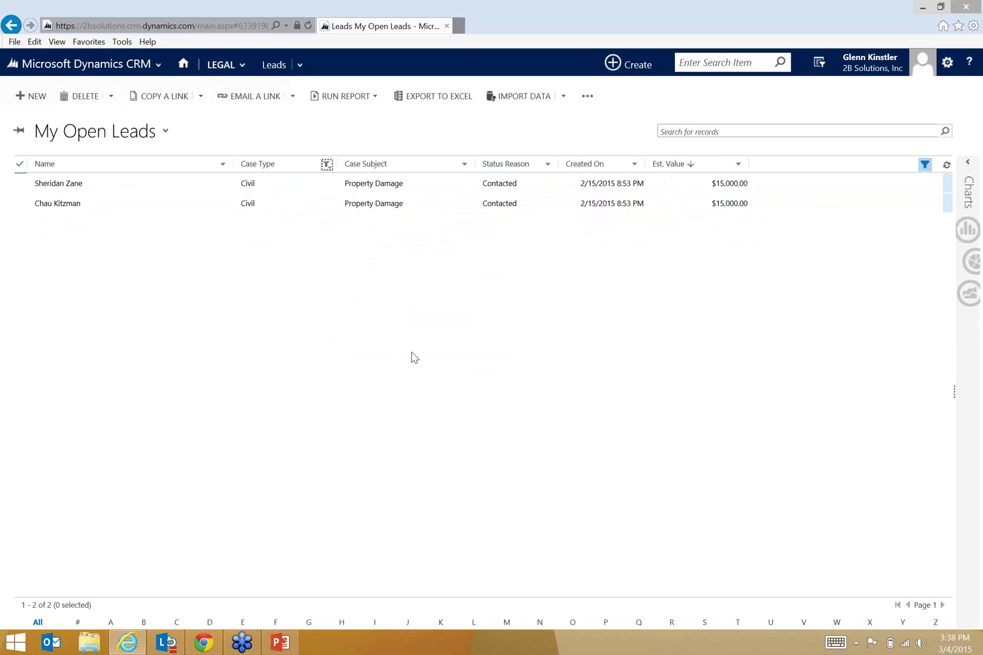
left_click(924, 166)
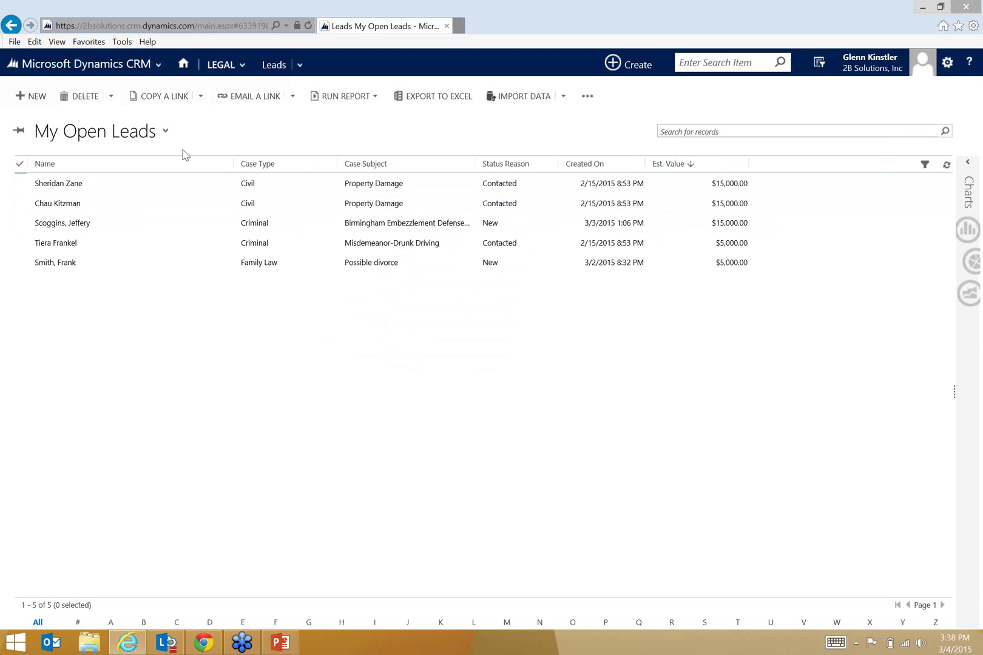
Step: Open the Birmingham Embezzlement Defense lead and leave its Case Type as Criminal
left_click(84, 227)
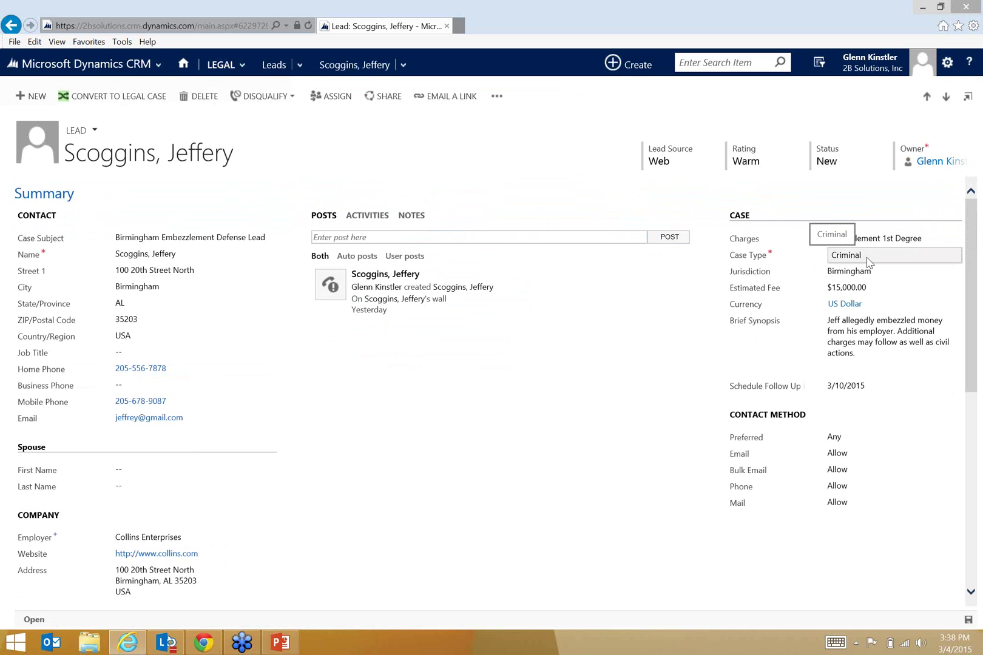
left_click(870, 263)
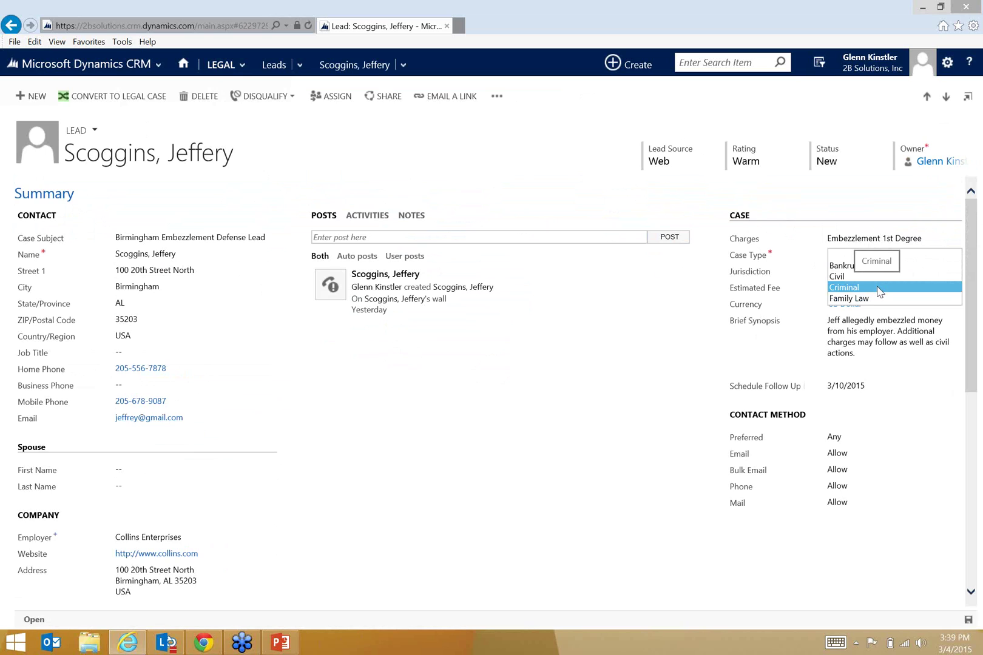
left_click(881, 287)
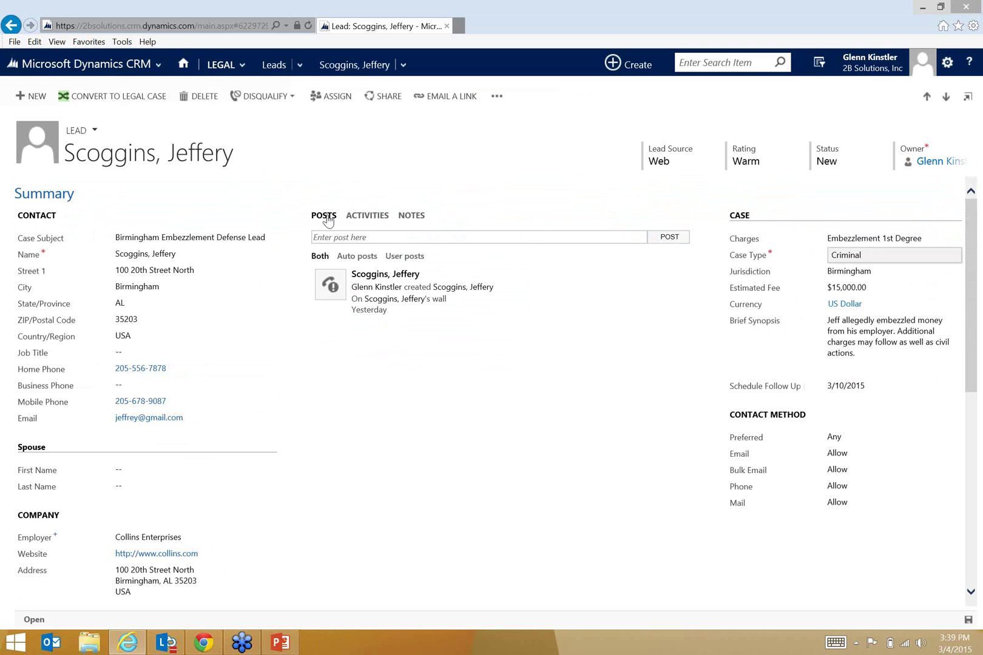
Step: Show the lead's phone call activities, then its notes, including the 'Details from call' note
left_click(367, 216)
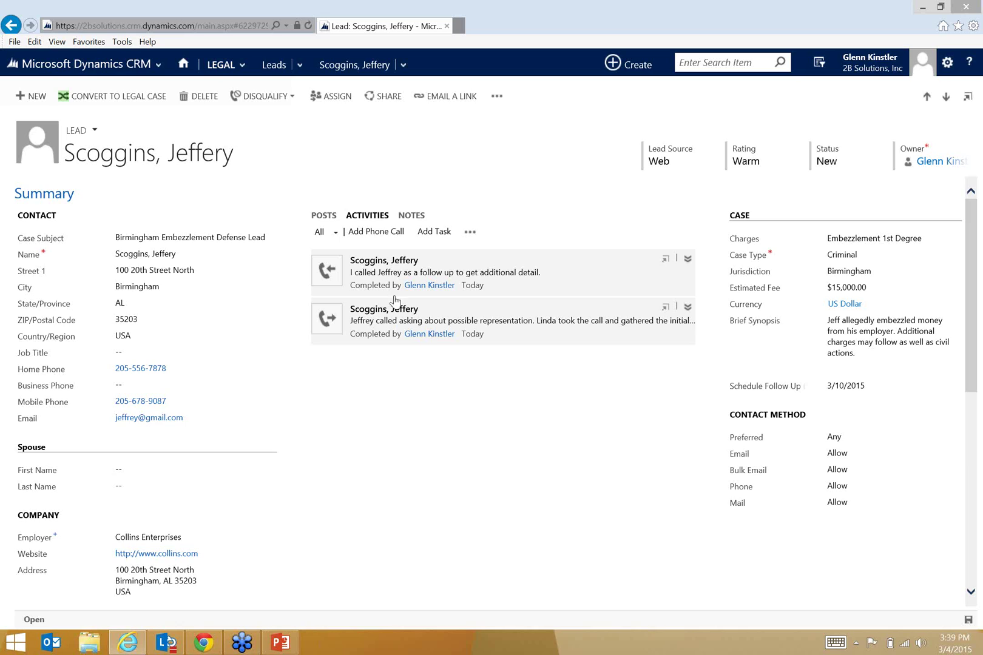
left_click(413, 216)
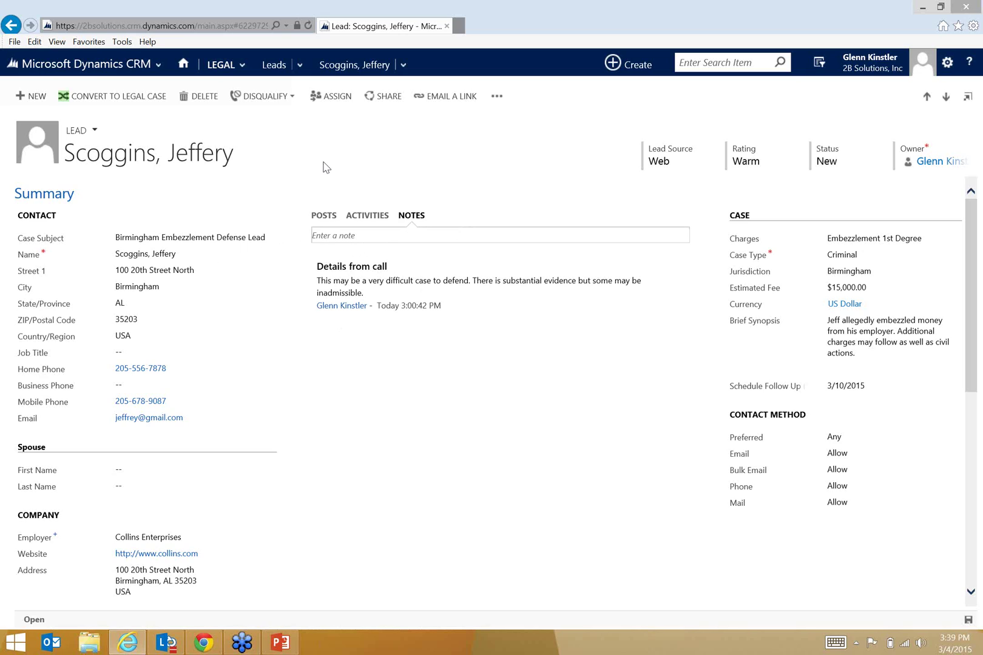
Step: Convert the embezzlement lead into a legal case and go to My Legal Cases
left_click(110, 101)
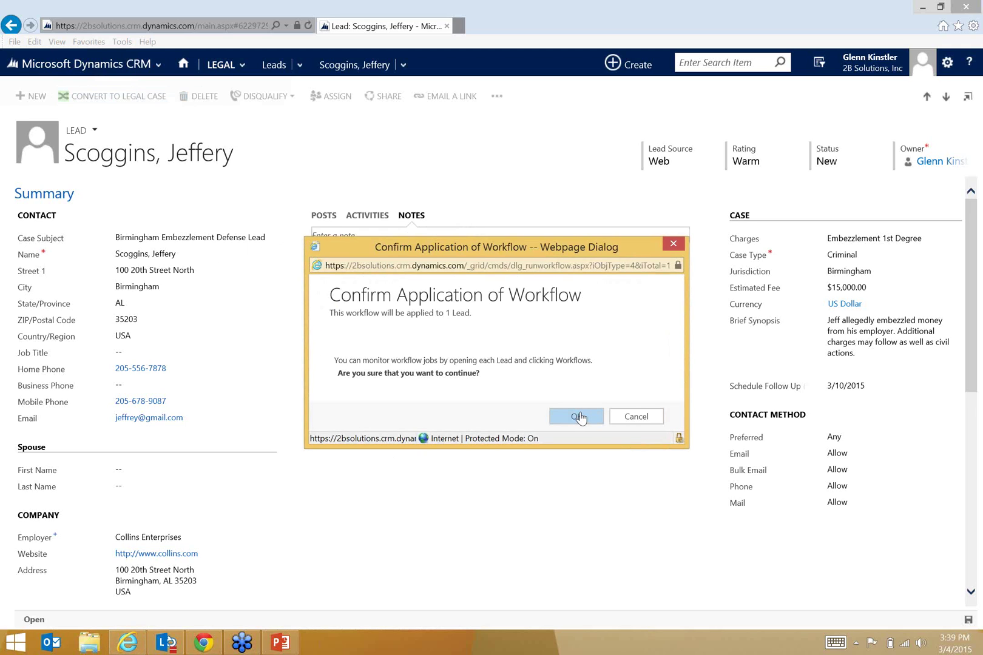
left_click(579, 417)
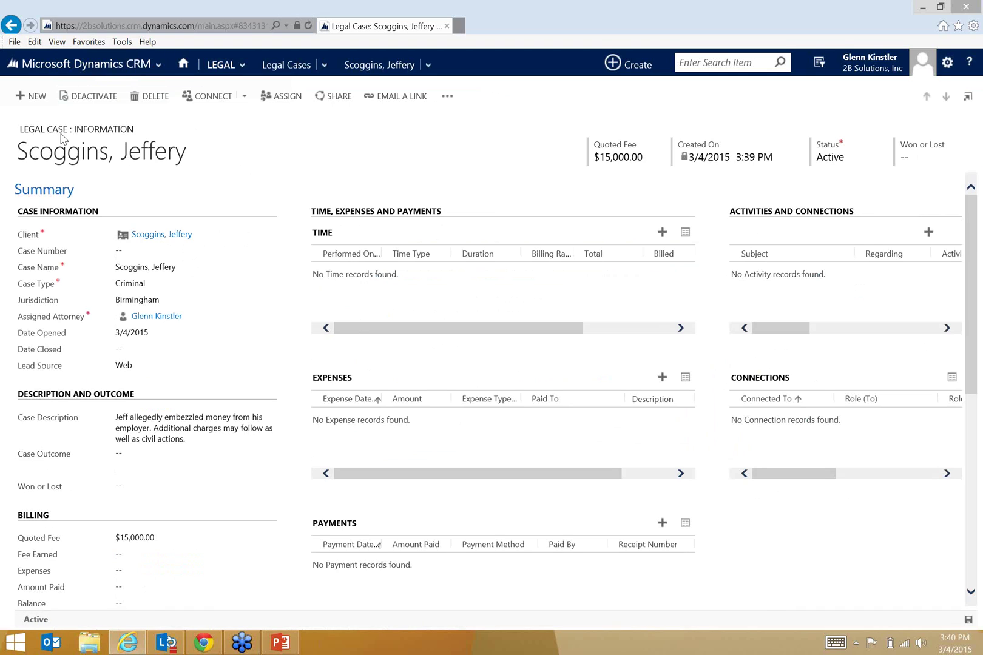
left_click(223, 67)
left_click(218, 126)
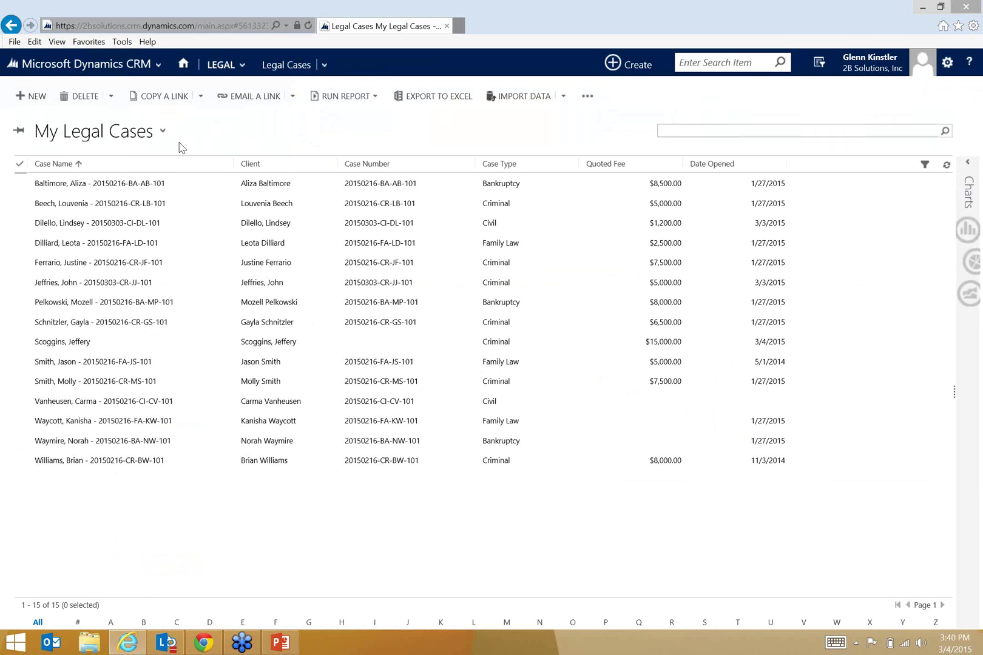
left_click(150, 139)
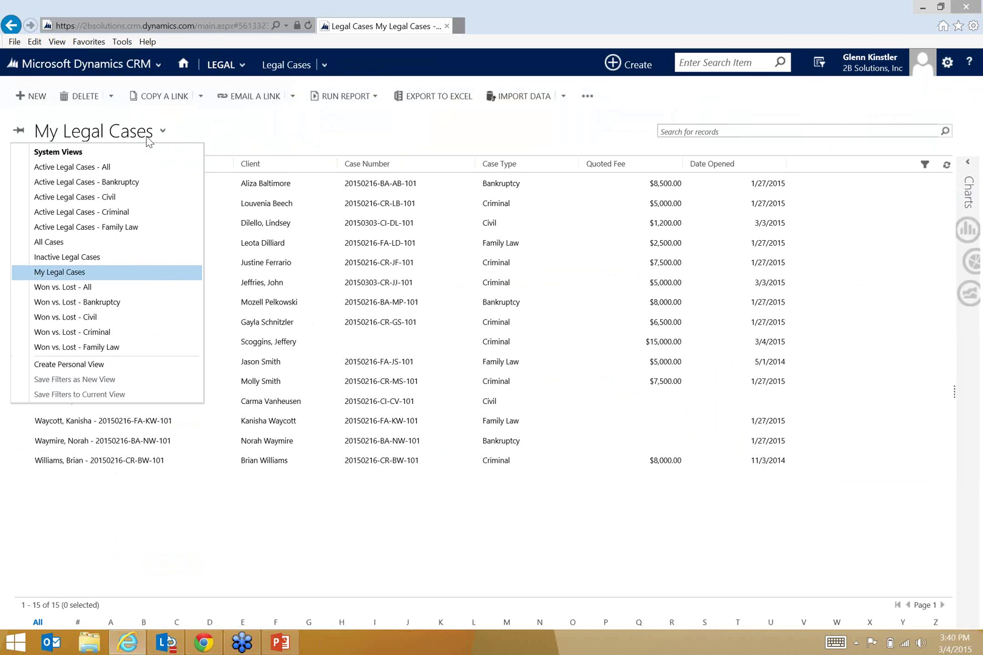
left_click(104, 171)
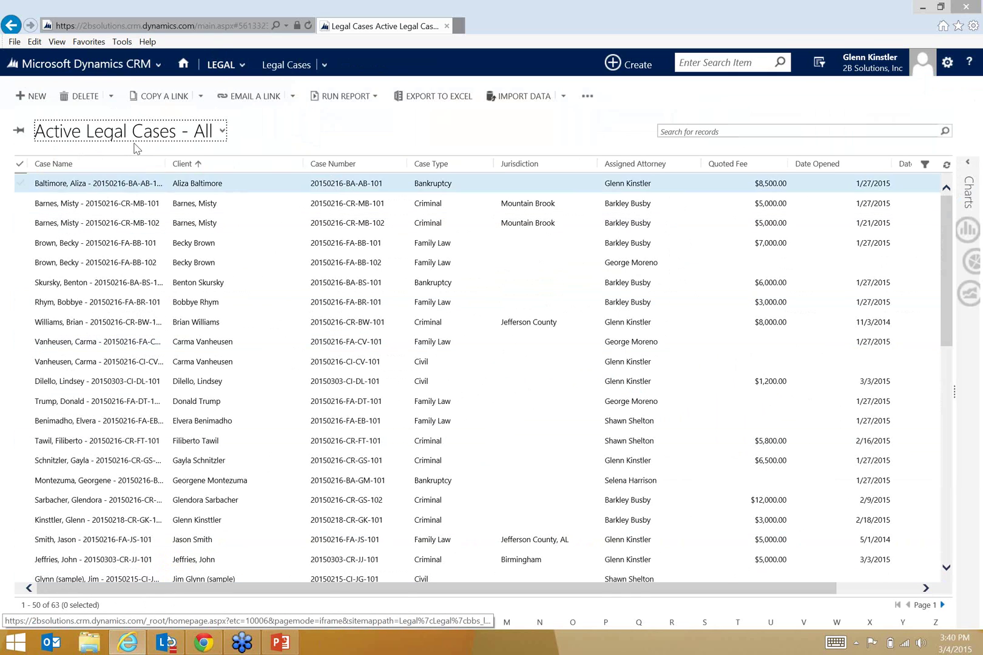
left_click(133, 139)
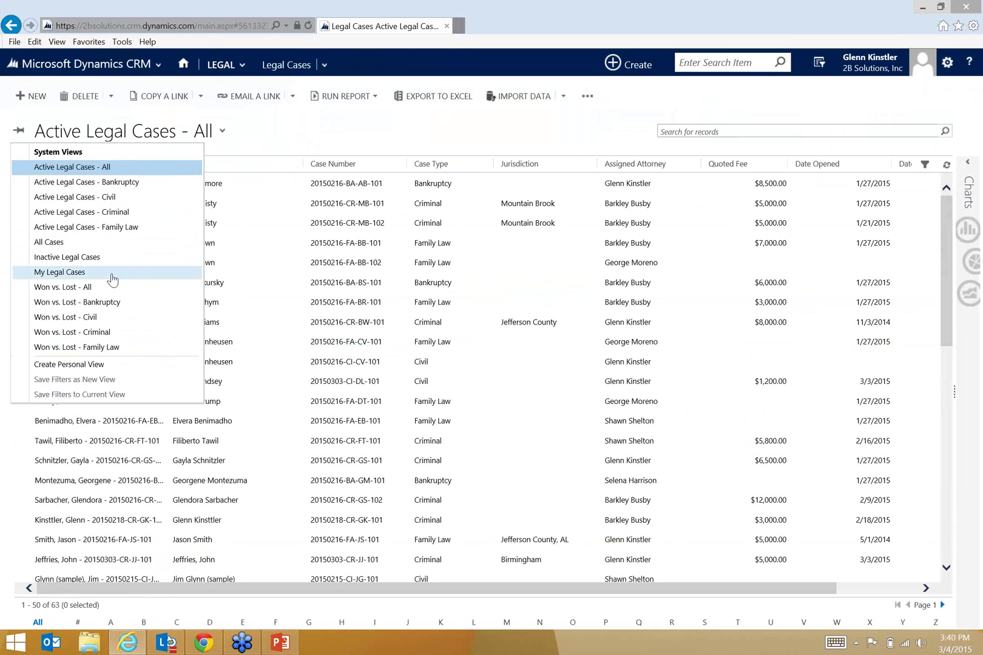
left_click(59, 272)
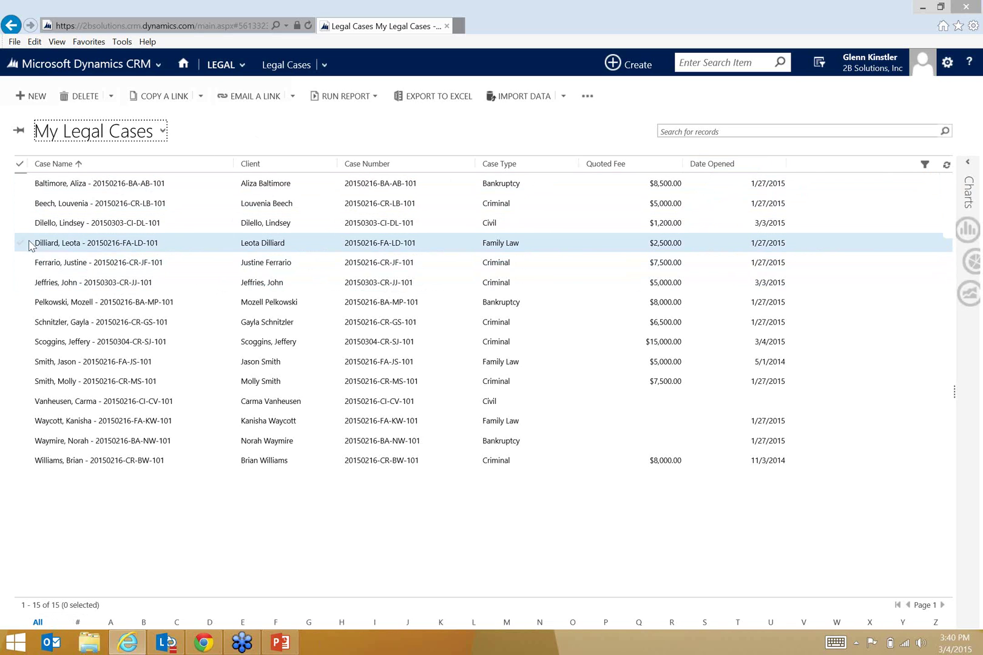
left_click(68, 244)
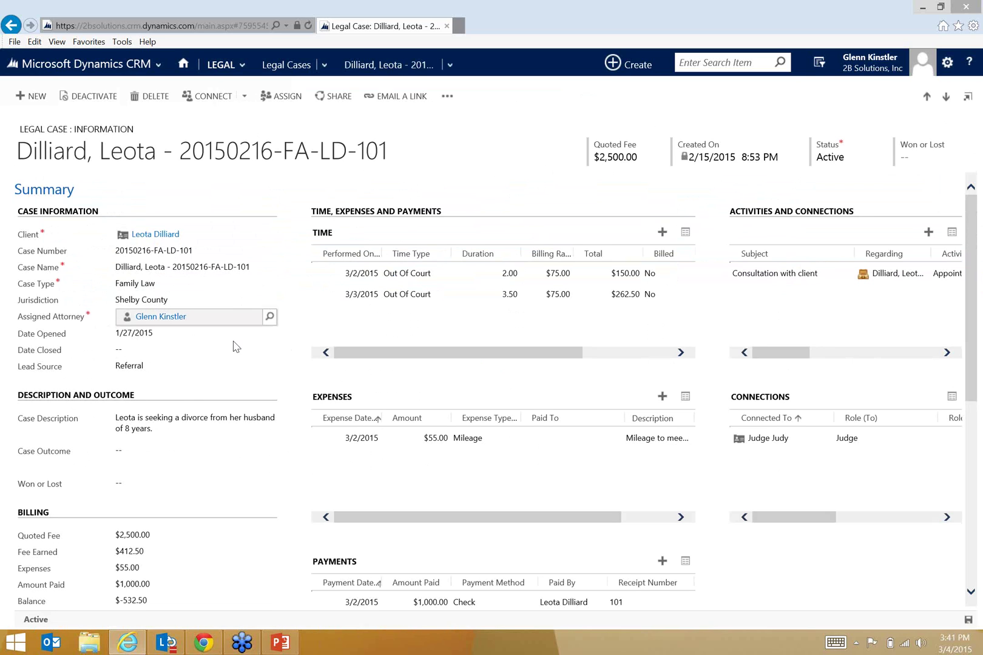
Step: Scroll through the Dilliard divorce case form to review its time, expense and payment records
scroll(291, 369, "down", 1)
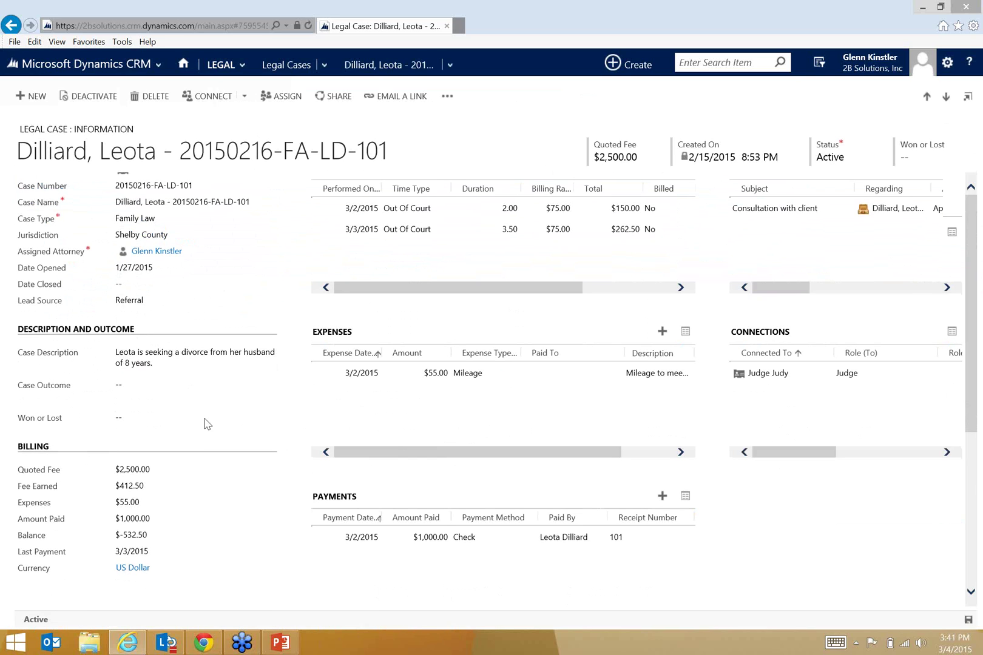
scroll(279, 432, "down", 1)
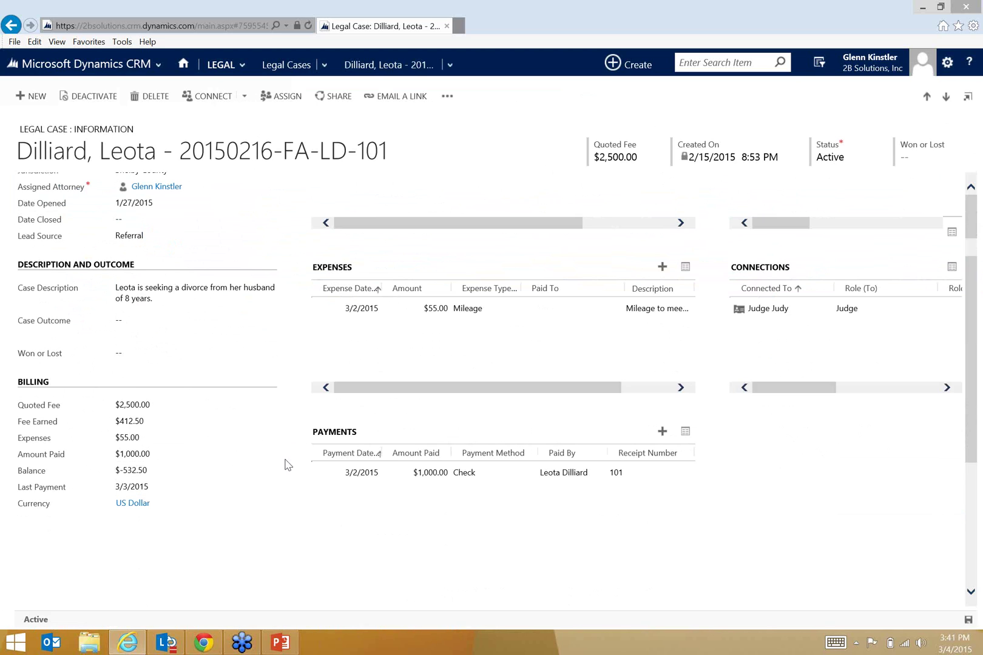
scroll(287, 465, "up", 2)
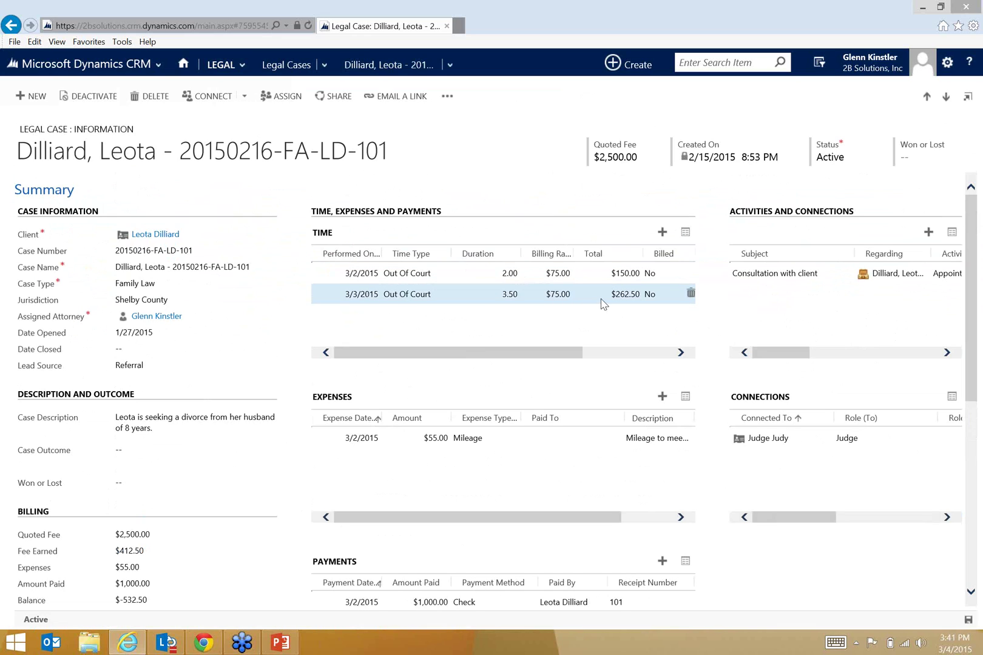
Step: Add a 2-hour In Court time entry dated 3/4/2015 at $100.00, totalling $200.00
left_click(663, 232)
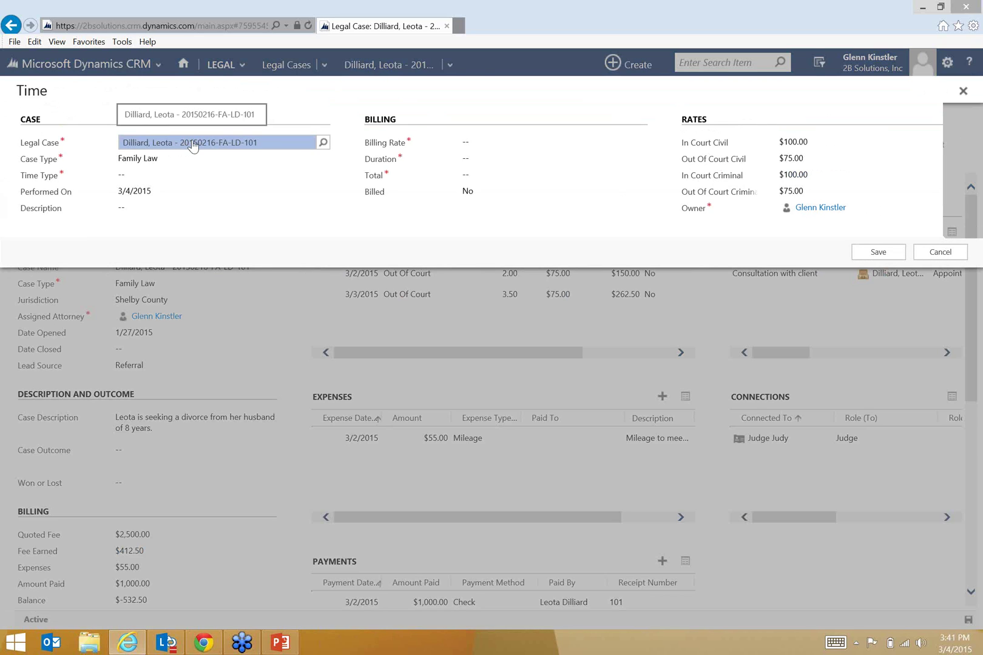
left_click(178, 177)
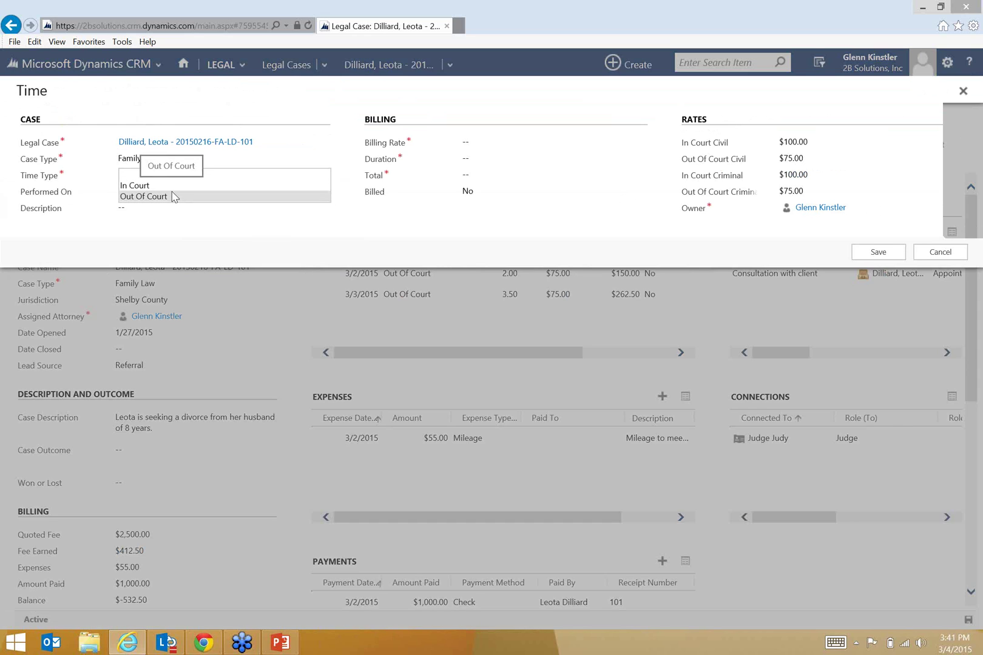
left_click(173, 197)
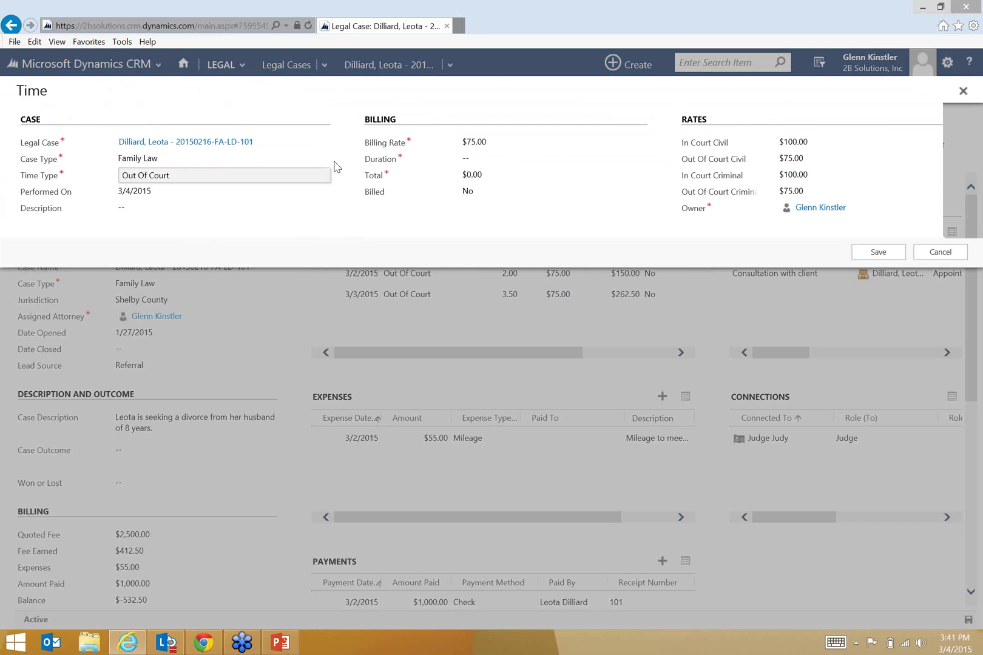
left_click(275, 177)
left_click(271, 183)
left_click(159, 208)
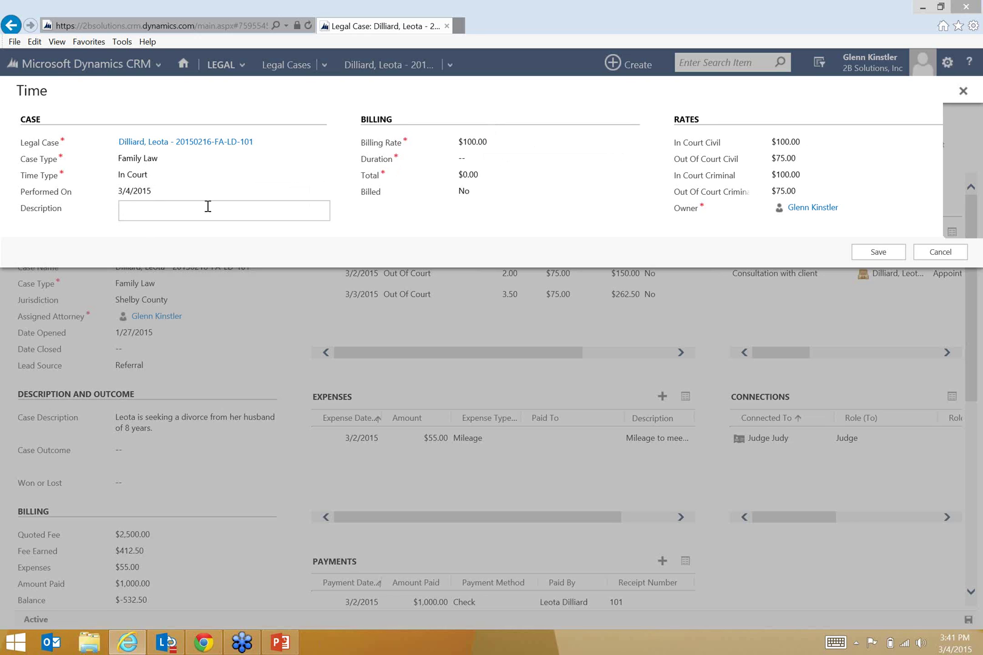
left_click(484, 162)
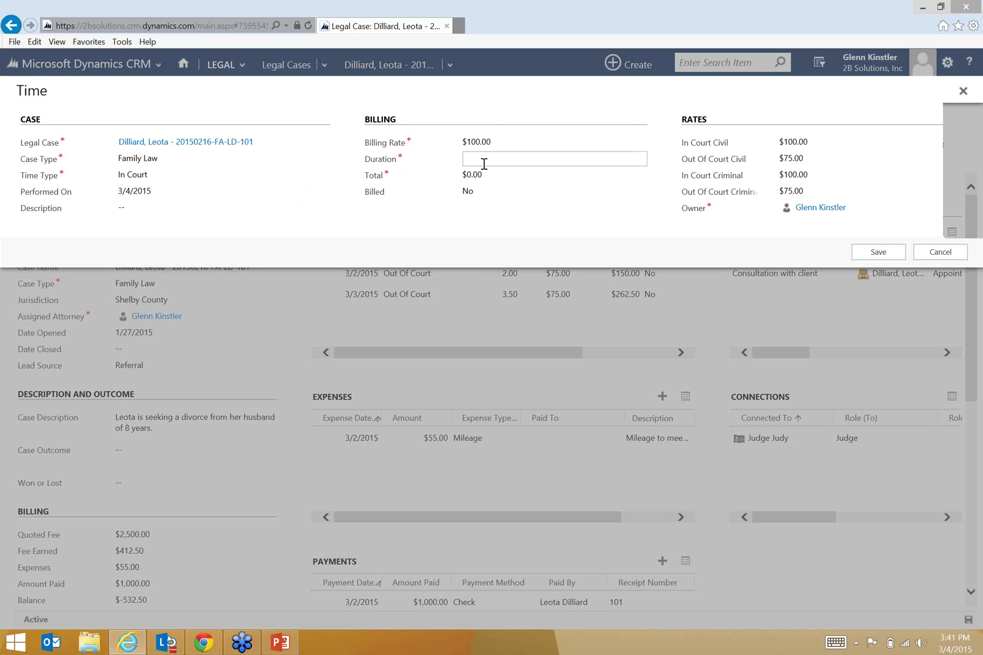
left_click(876, 255)
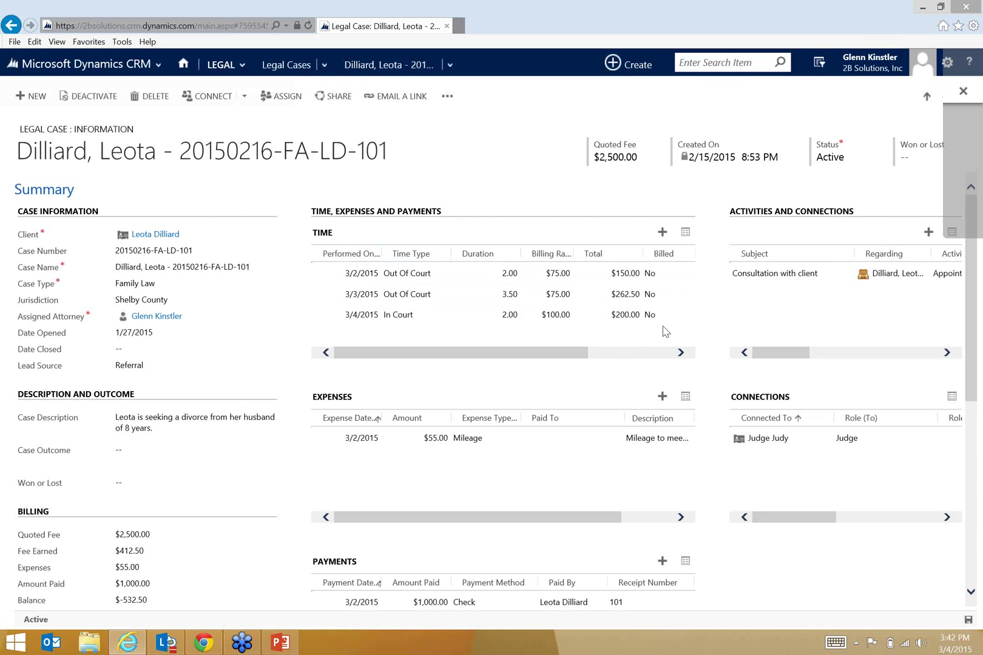
Step: Scroll the divorce case form to its Family Law section with marriage dates and children
scroll(429, 329, "down", 1)
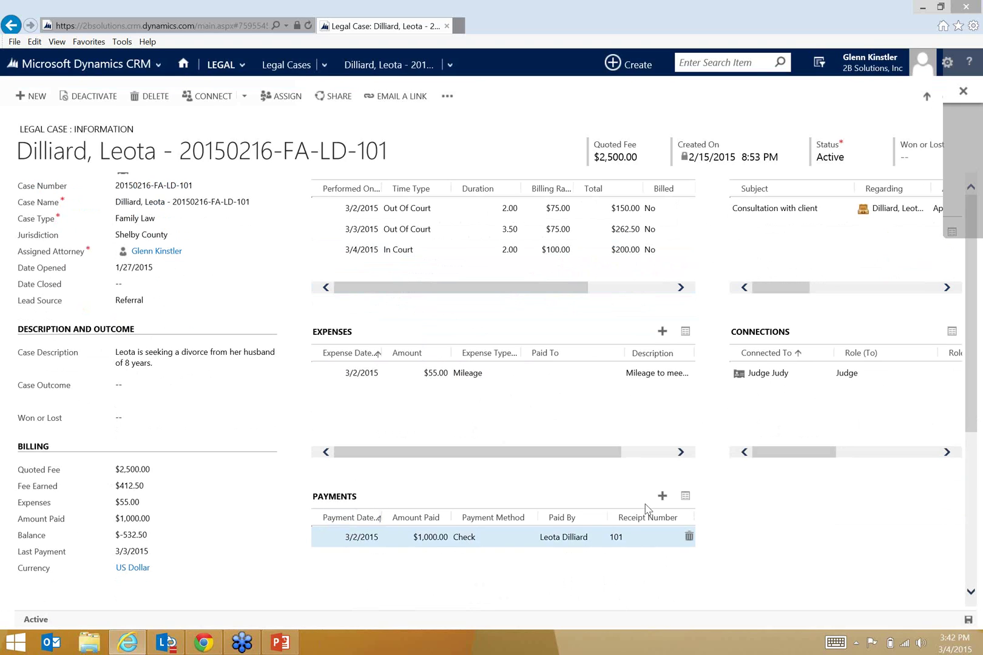
scroll(557, 410, "up", 1)
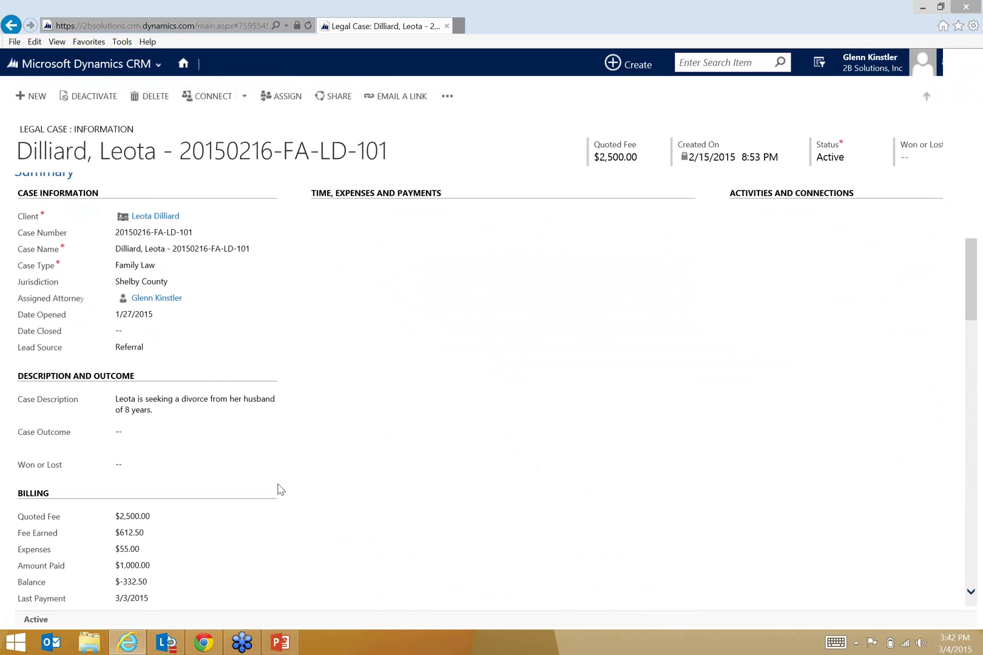
scroll(305, 508, "down", 1)
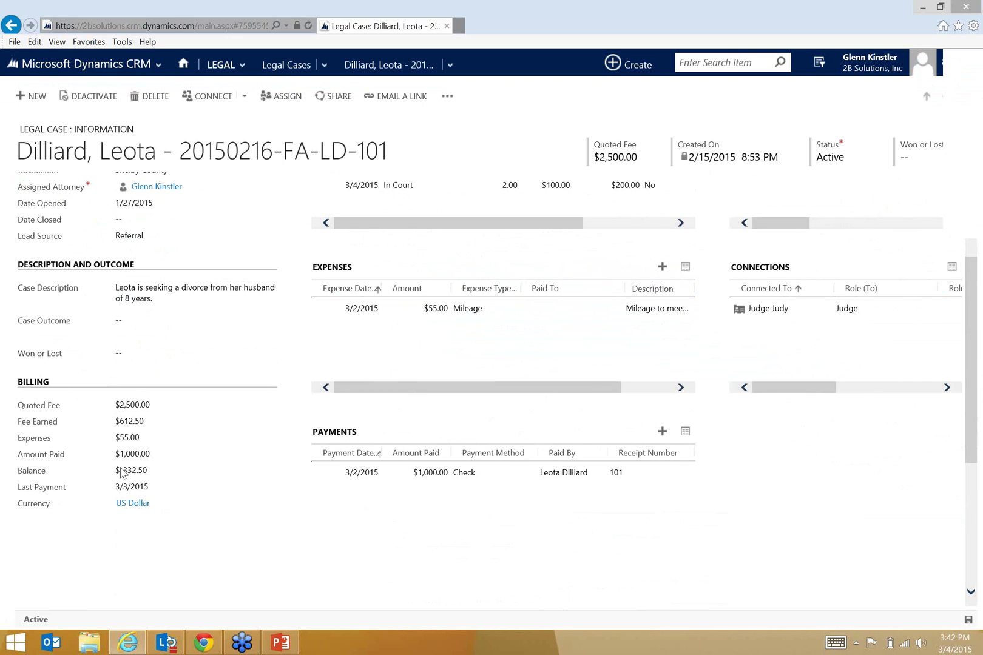
scroll(791, 491, "up", 2)
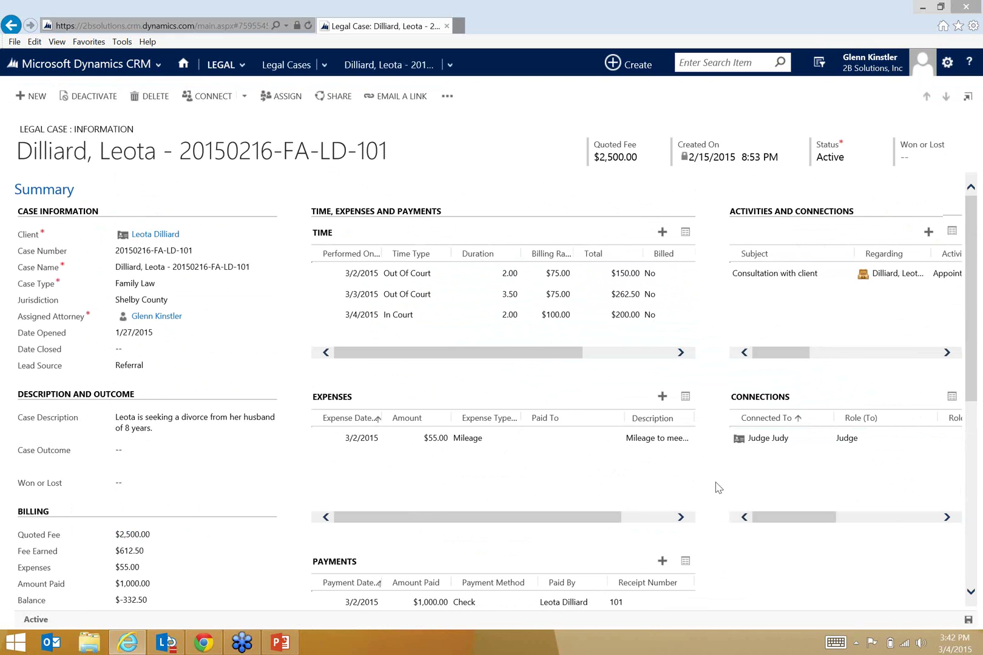
scroll(711, 510, "down", 5)
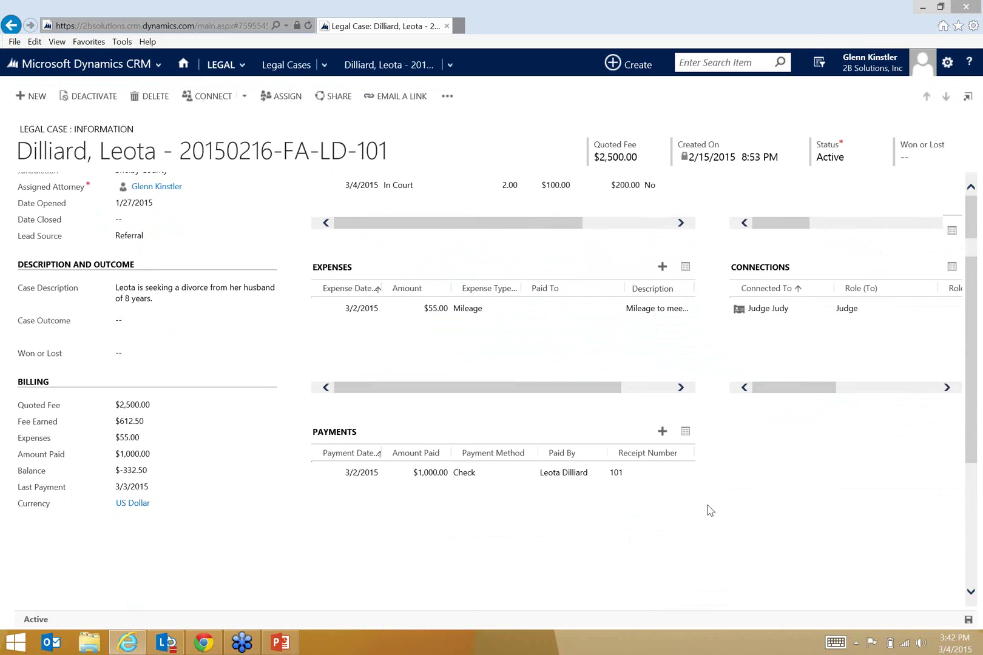
scroll(711, 513, "down", 1)
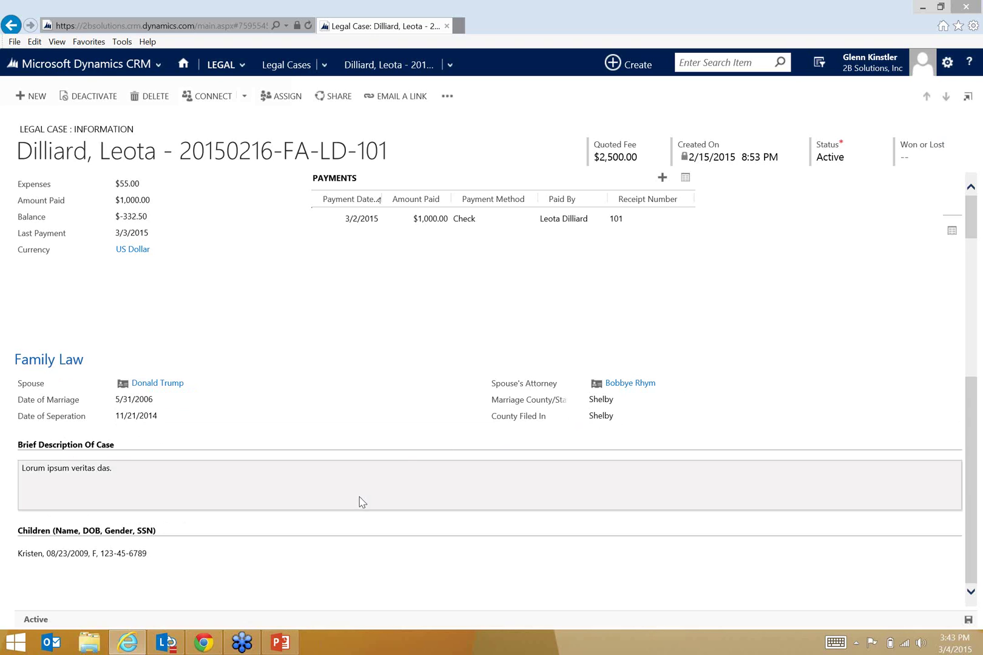
scroll(280, 431, "up", 6)
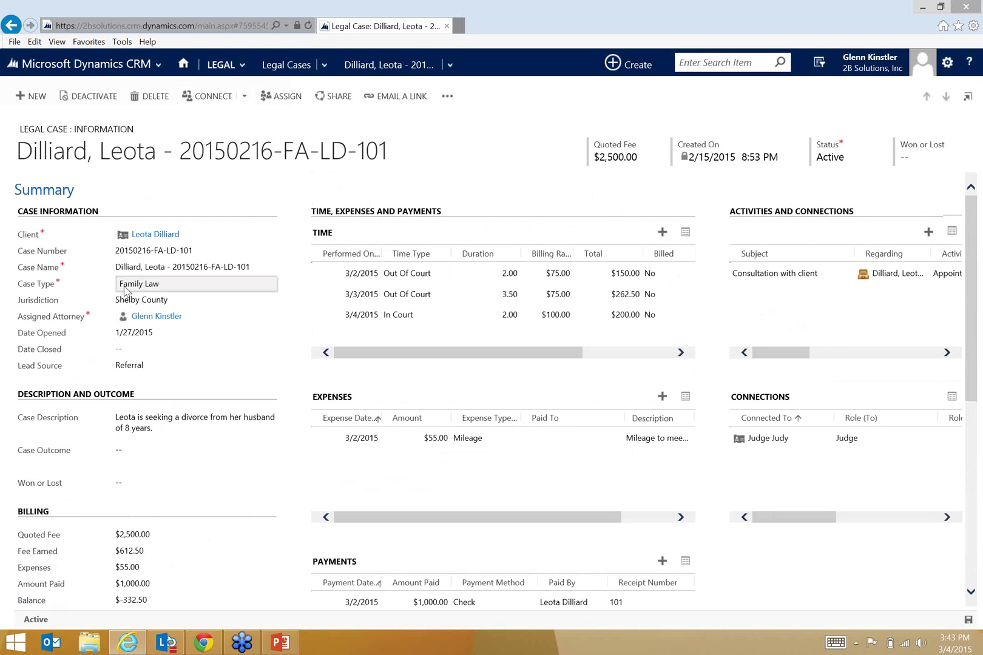
Step: Switch the case type to Criminal and scroll down to view the Criminal section fields
left_click(138, 289)
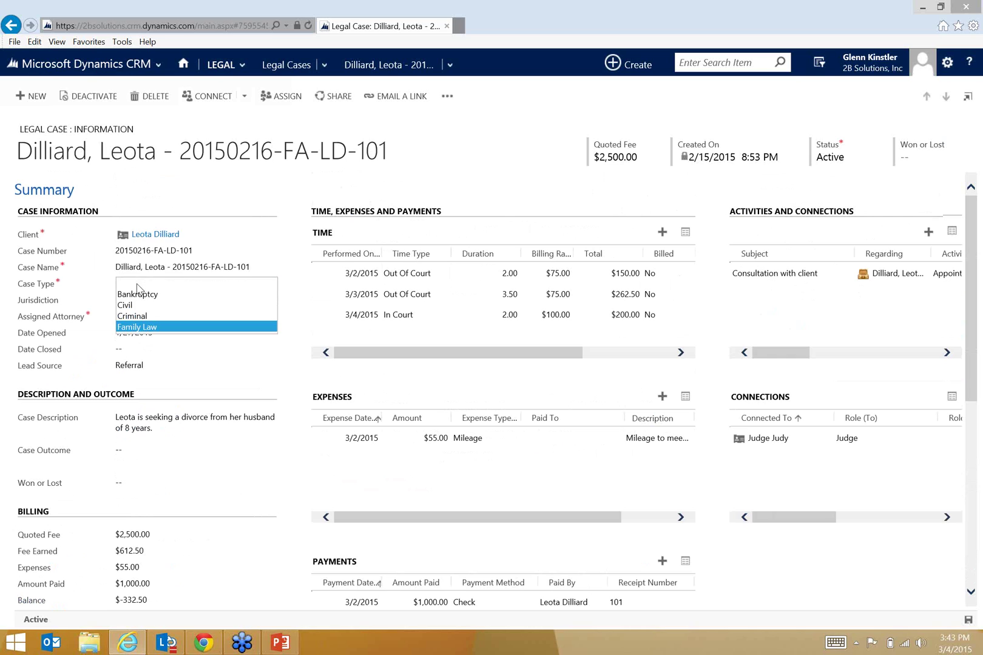
left_click(133, 317)
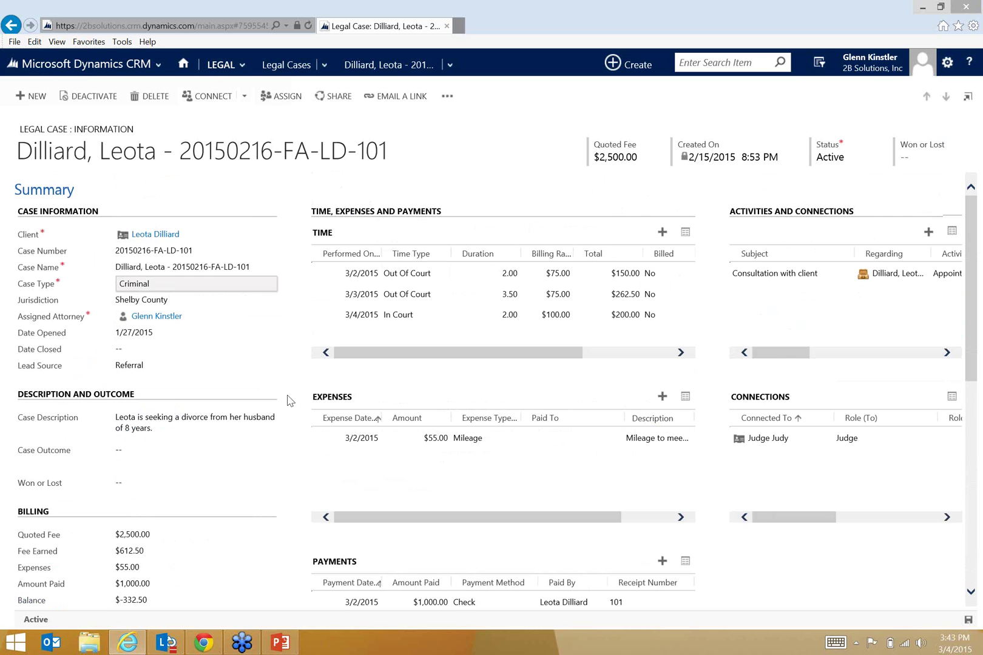
scroll(298, 405, "down", 3)
scroll(297, 405, "down", 5)
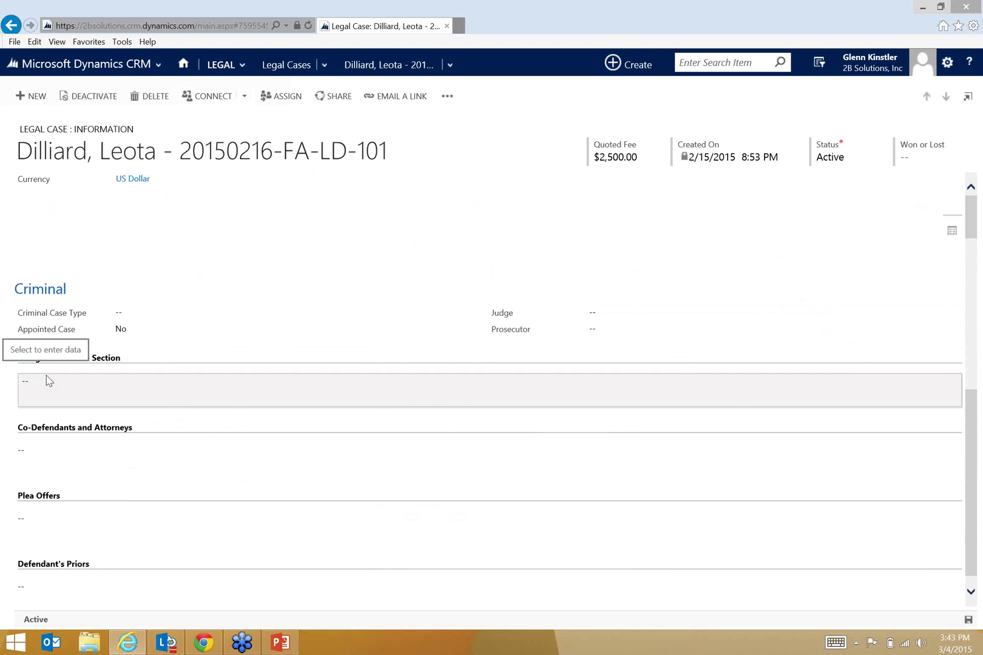
scroll(231, 346, "up", 1)
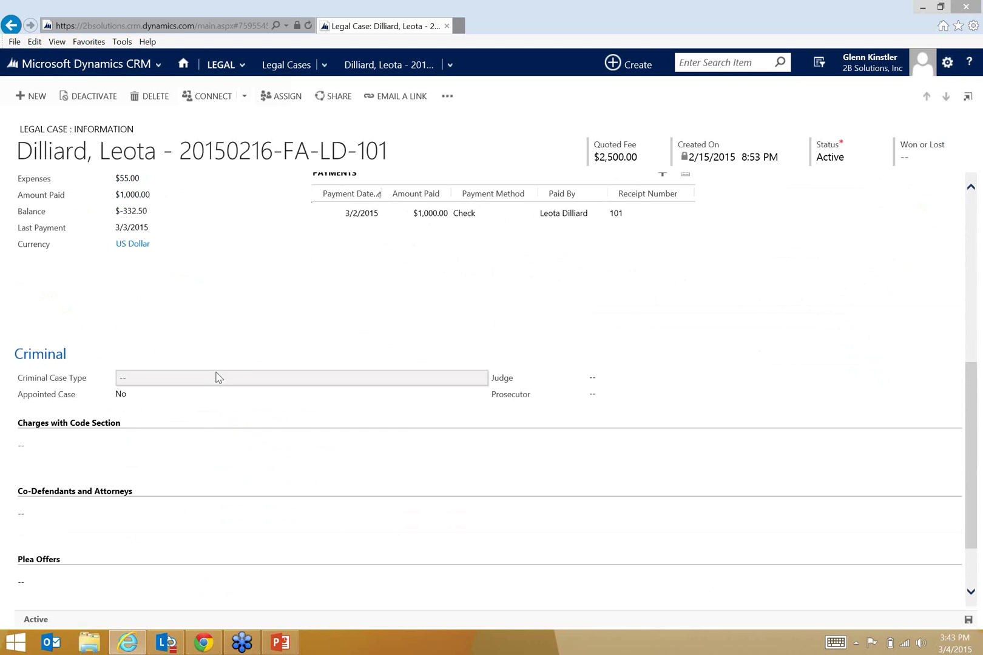
scroll(296, 362, "up", 5)
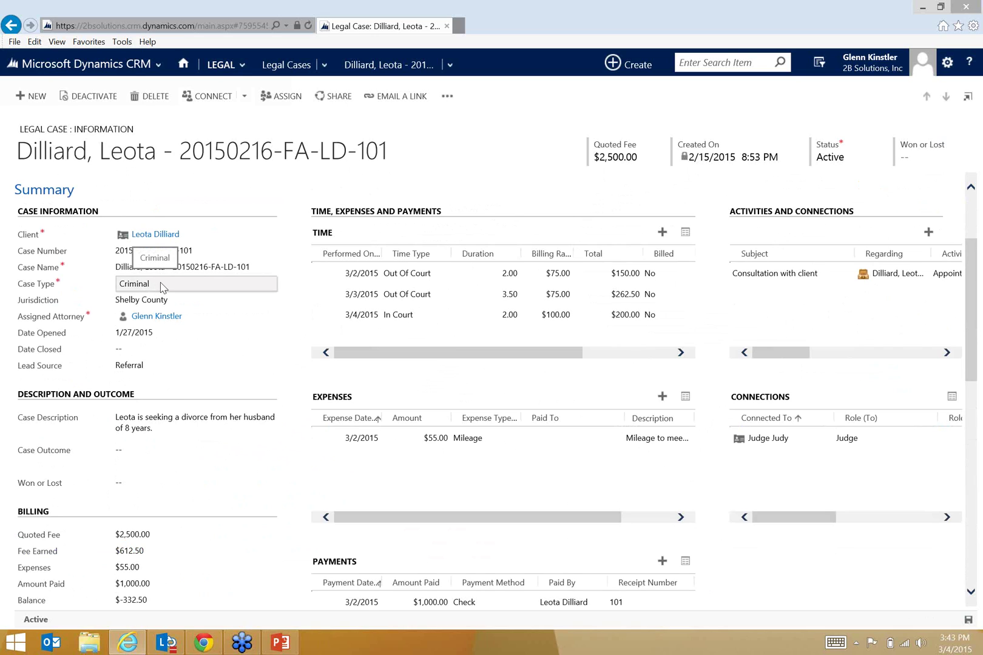
Step: Change the case type back to Family Law and check the form again
left_click(162, 285)
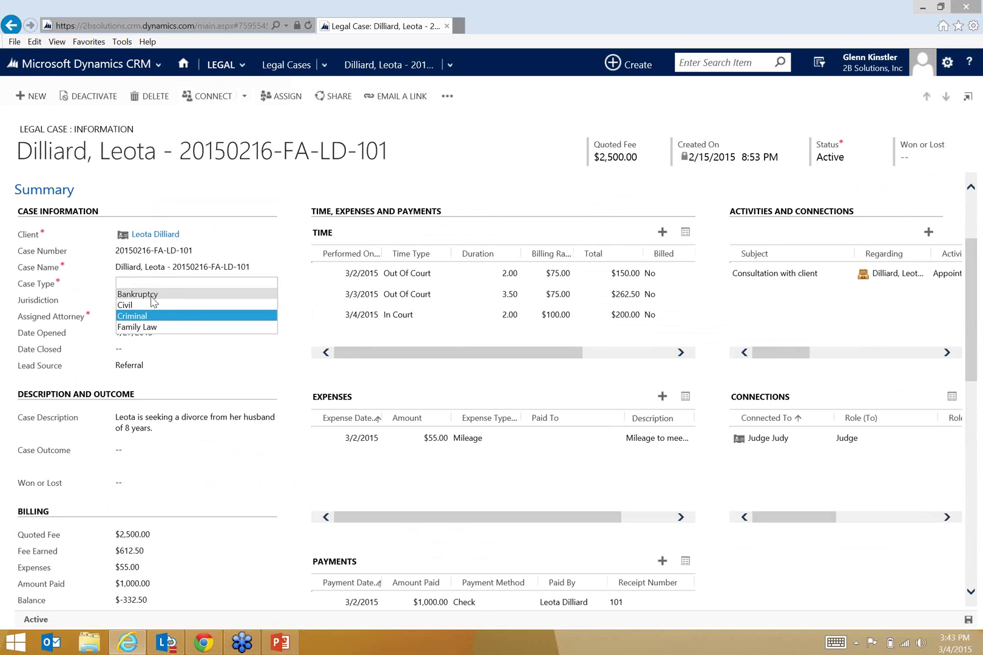
left_click(142, 328)
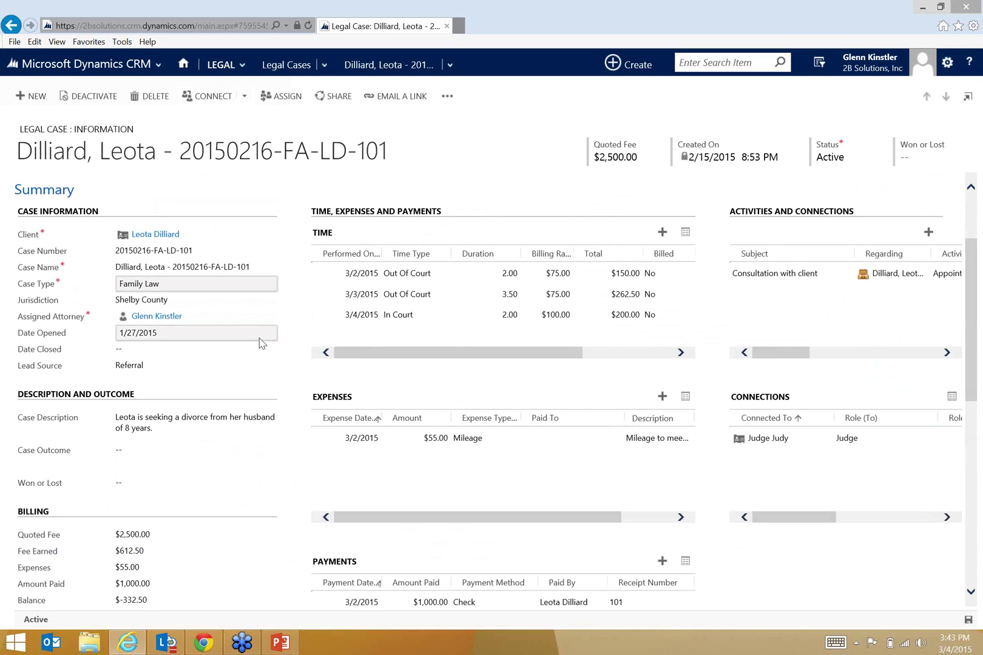
scroll(303, 403, "down", 6)
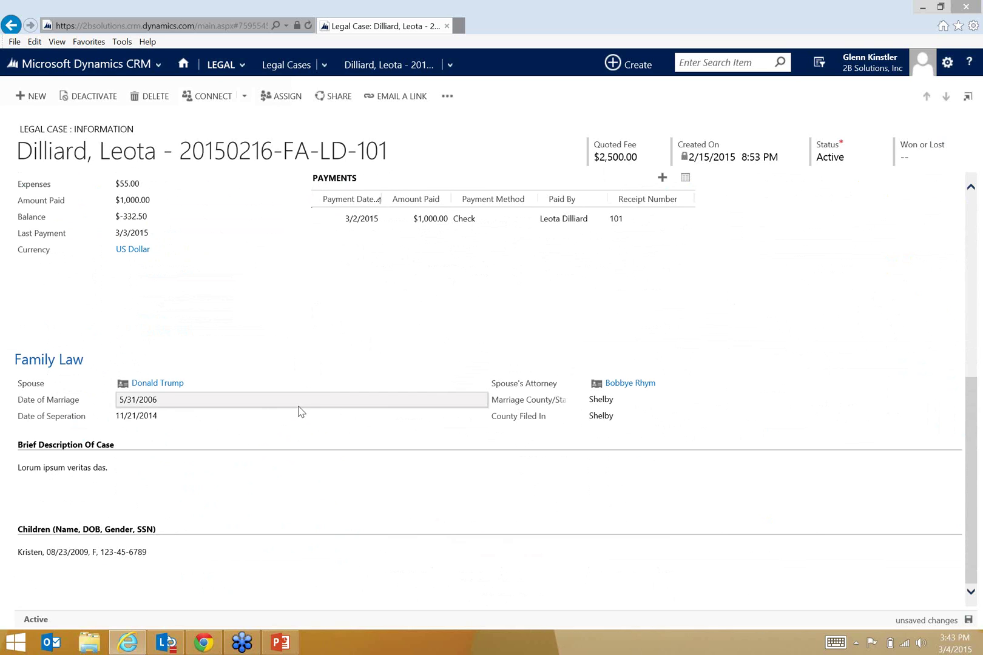
scroll(307, 406, "up", 4)
scroll(308, 395, "up", 3)
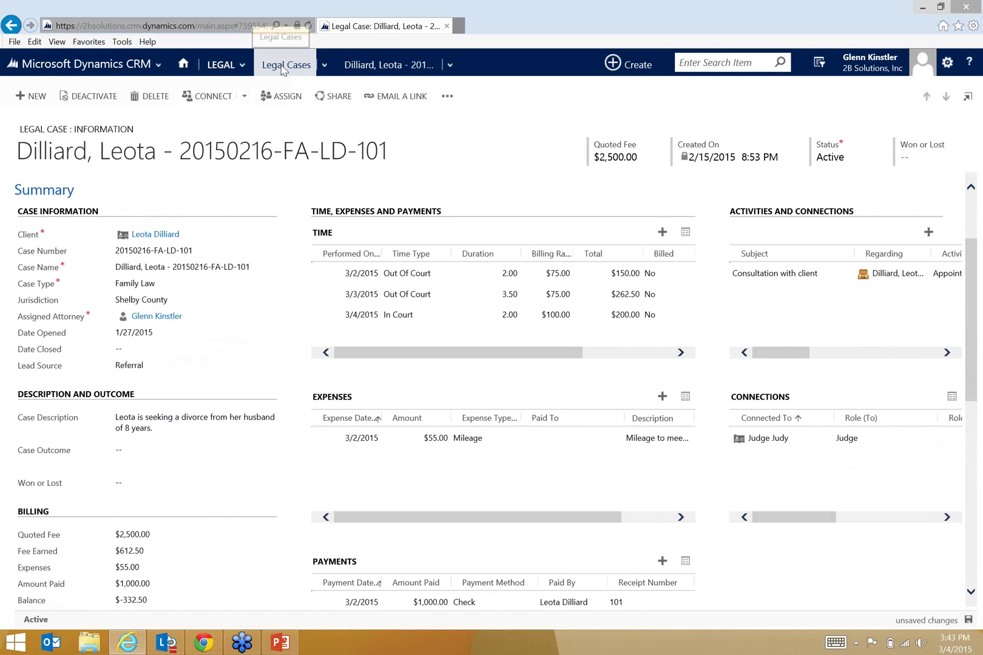
Step: Open the last case in My Legal Cases, a Criminal case quoted at $8,000.00
left_click(282, 71)
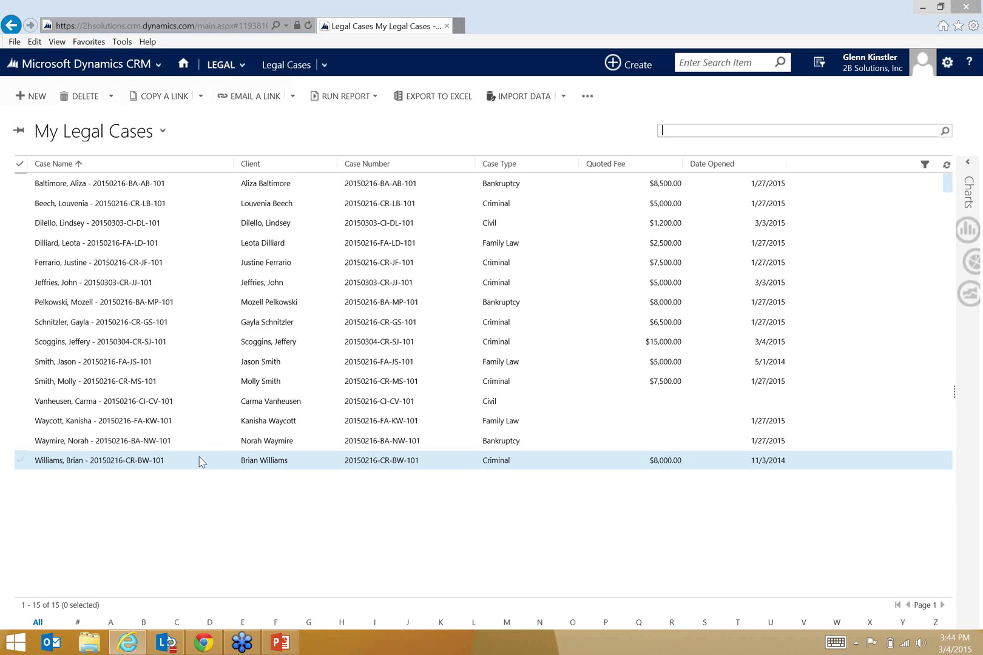
left_click(71, 465)
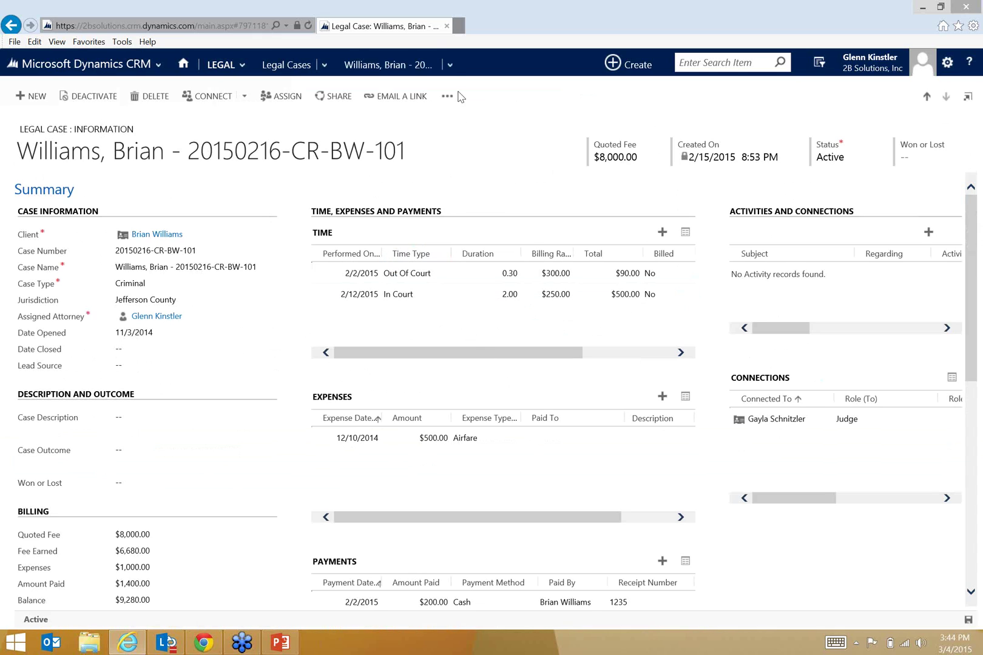
Step: Open the criminal case's empty SharePoint Documents list and start a document upload
left_click(451, 68)
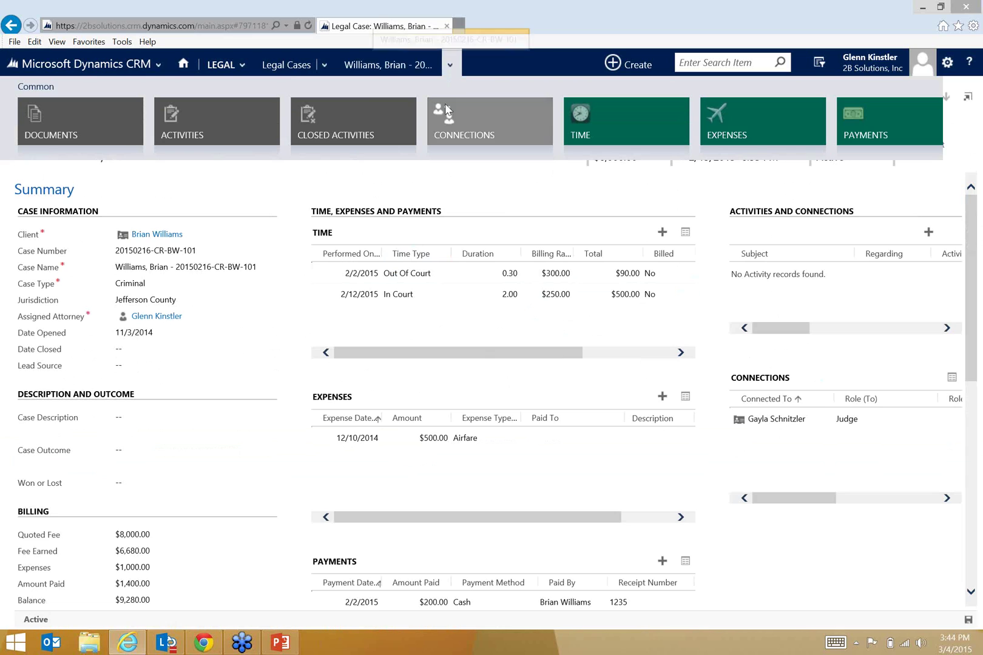
left_click(77, 121)
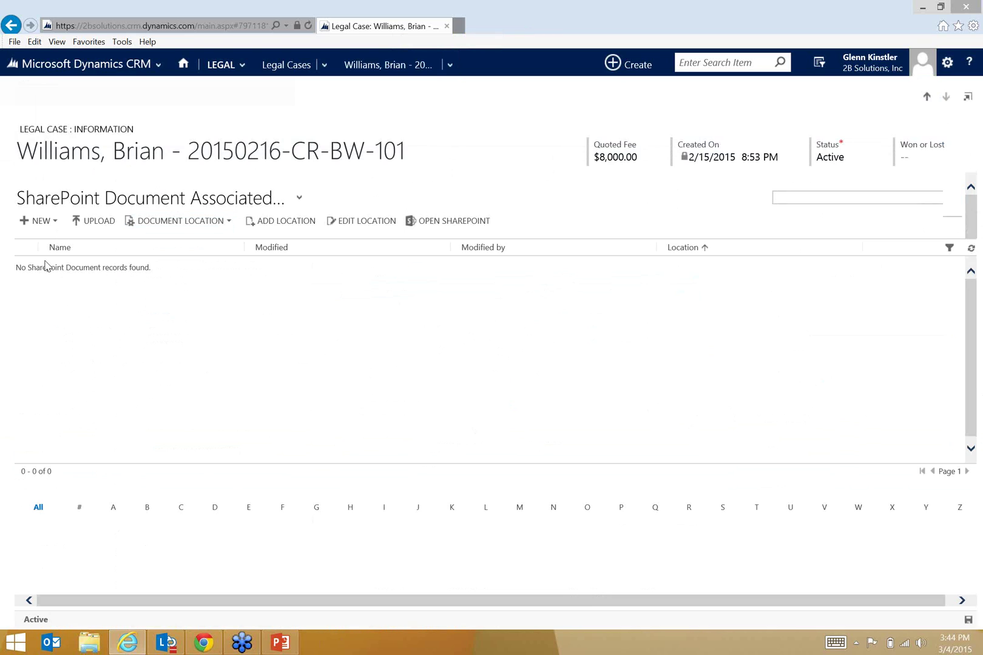
left_click(98, 223)
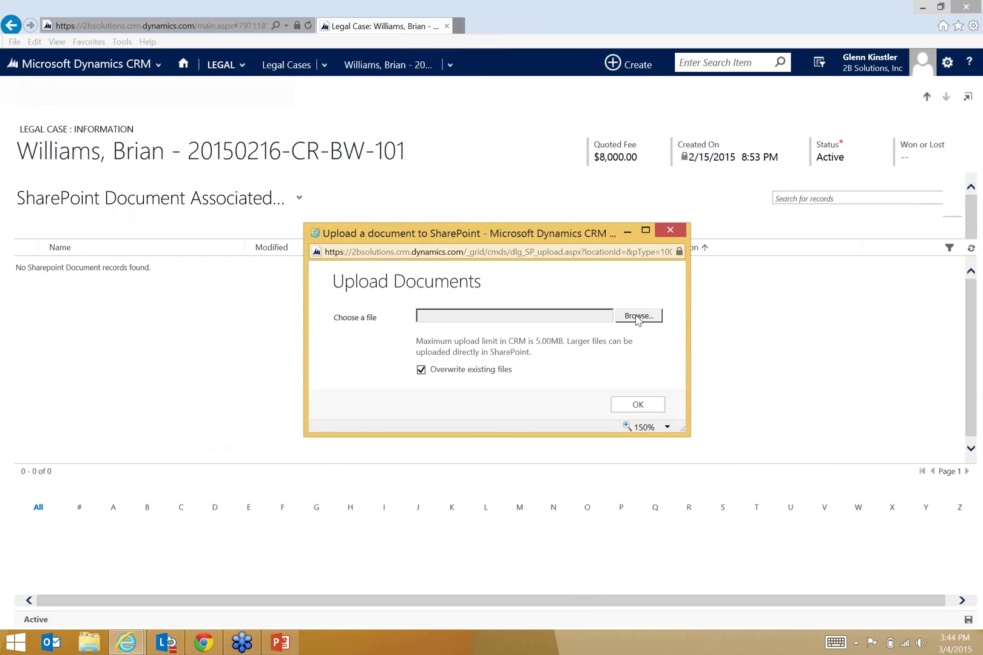
Step: Upload 'Discovery Doc for 2B-Law' from the Desktop to SharePoint, then return to PowerPoint
left_click(637, 317)
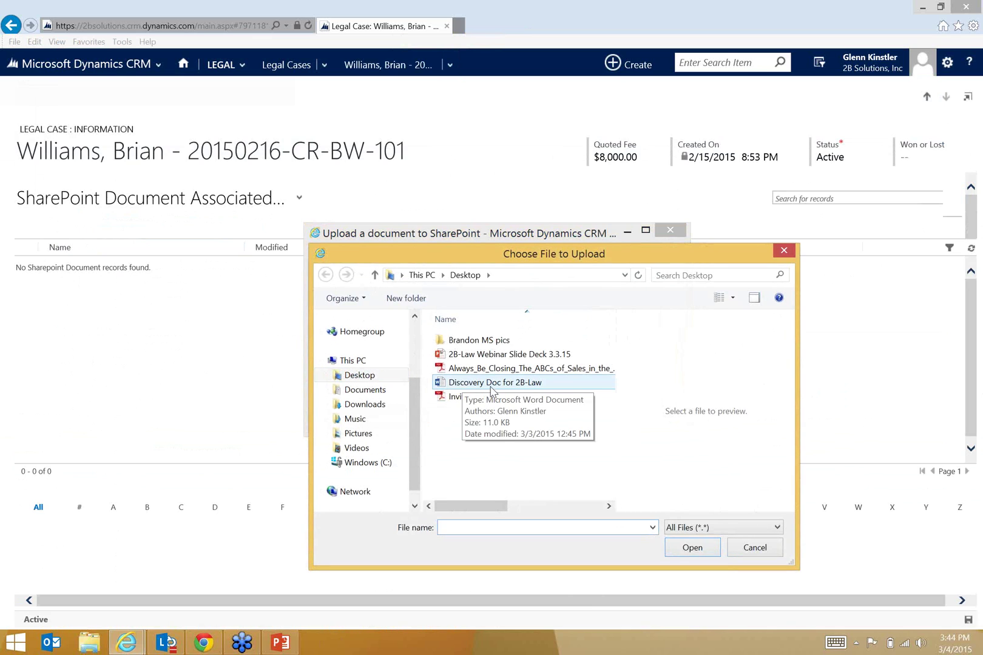
left_click(484, 384)
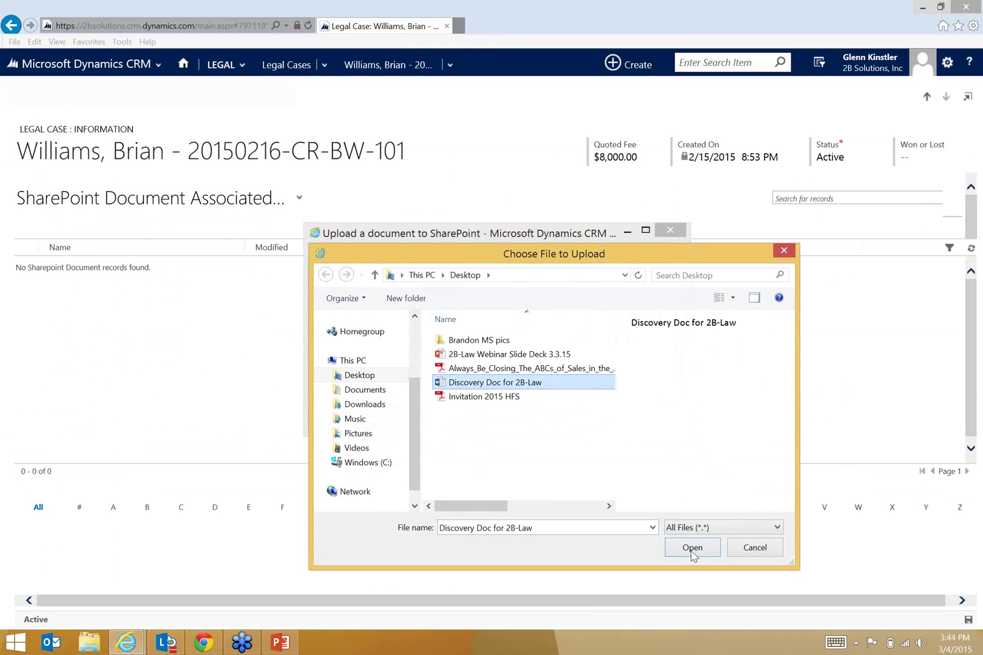
left_click(690, 548)
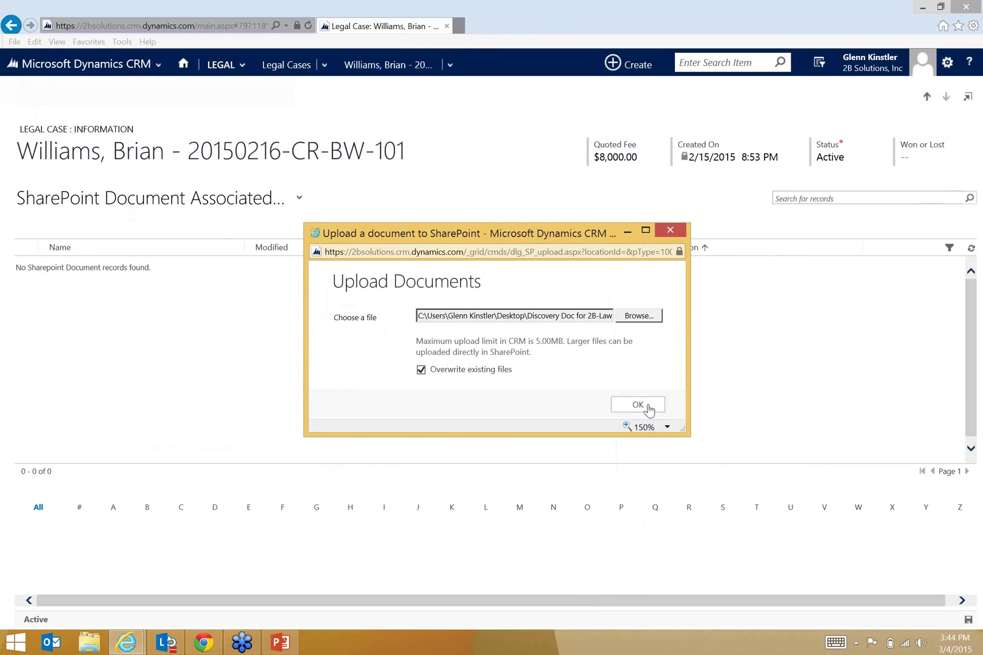
left_click(650, 408)
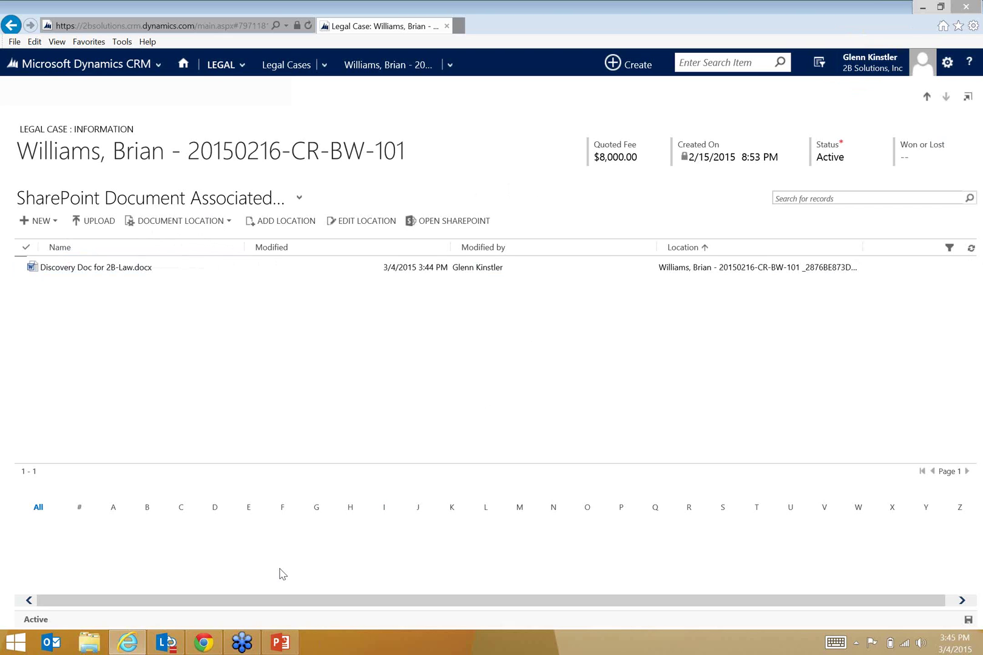
left_click(283, 648)
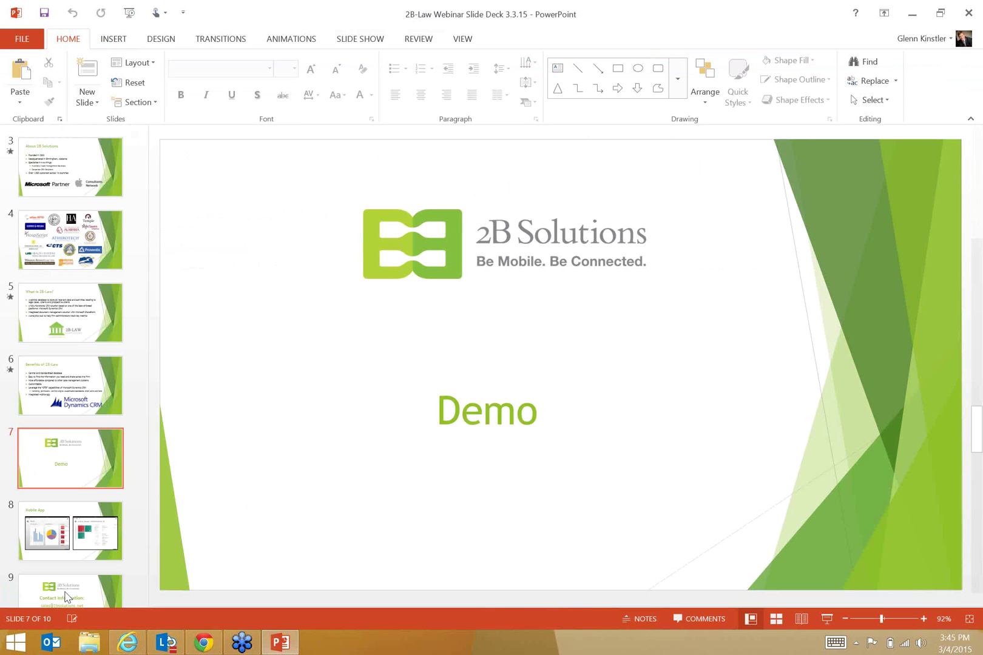
Step: Scroll the slide thumbnails down to reach slide 9, Contact Information
scroll(298, 425, "down", 2)
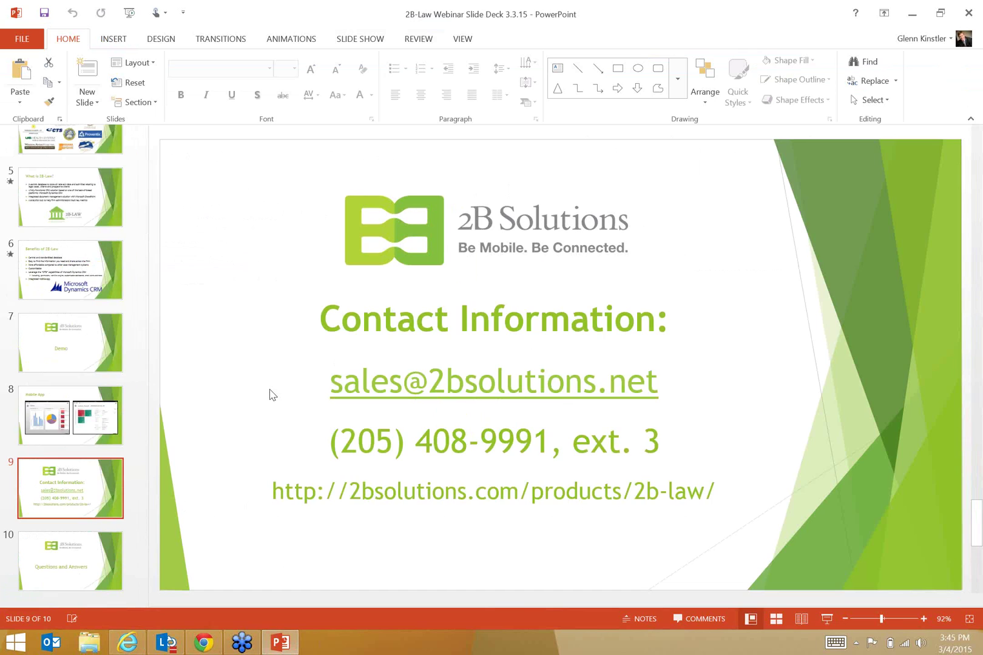